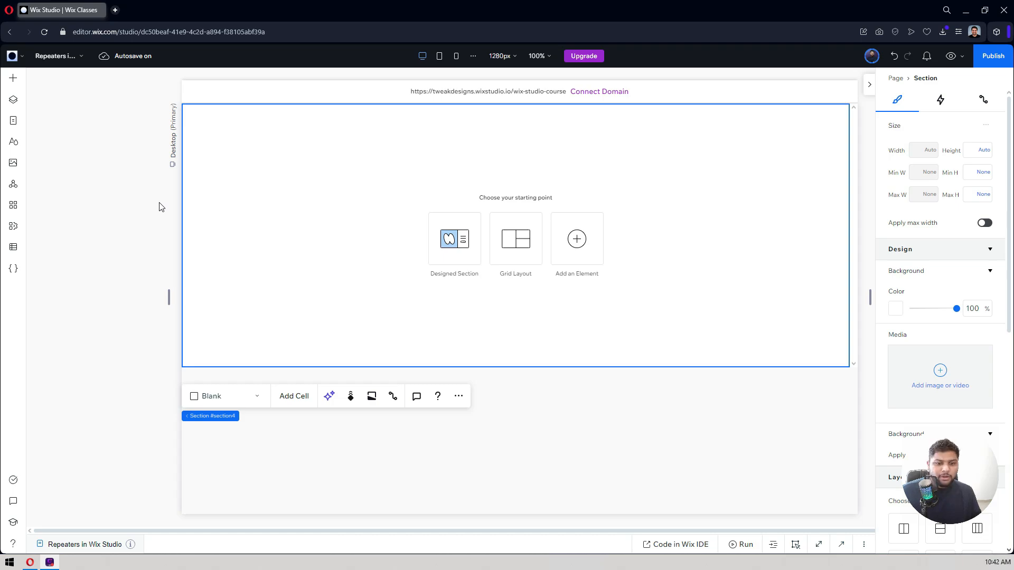
pyautogui.click(13, 82)
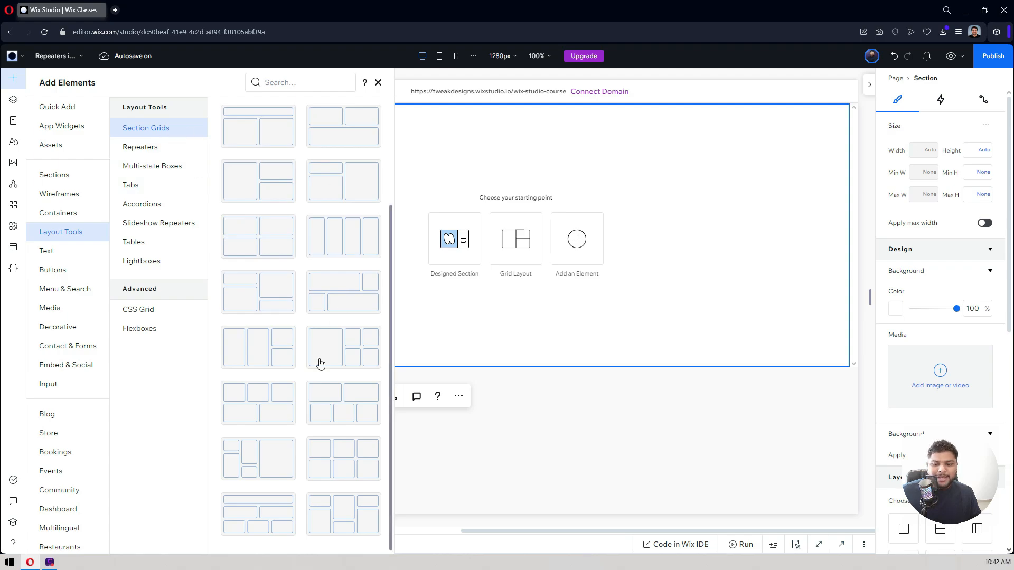
pyautogui.scroll(3, 298, 248)
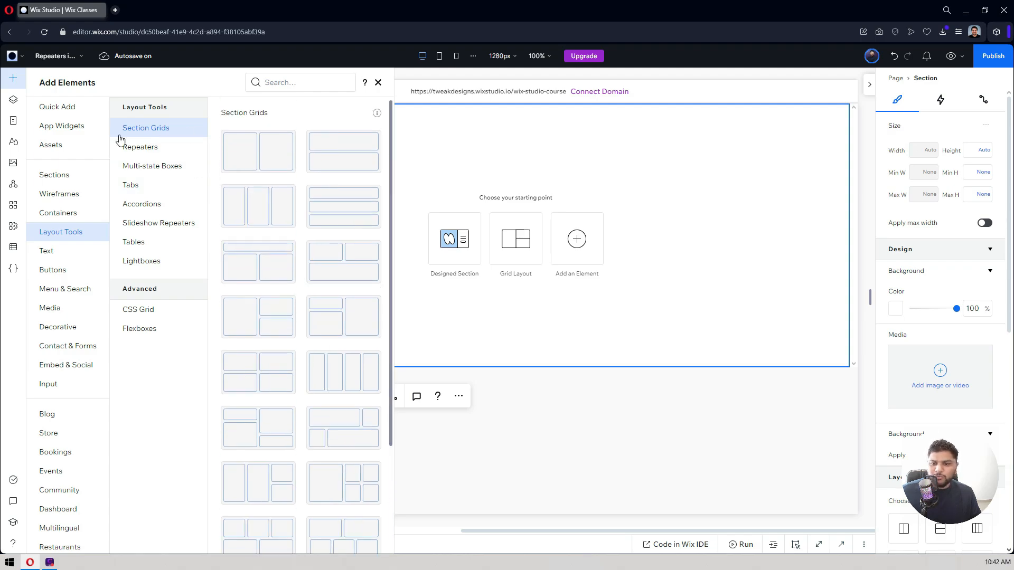
pyautogui.click(10, 83)
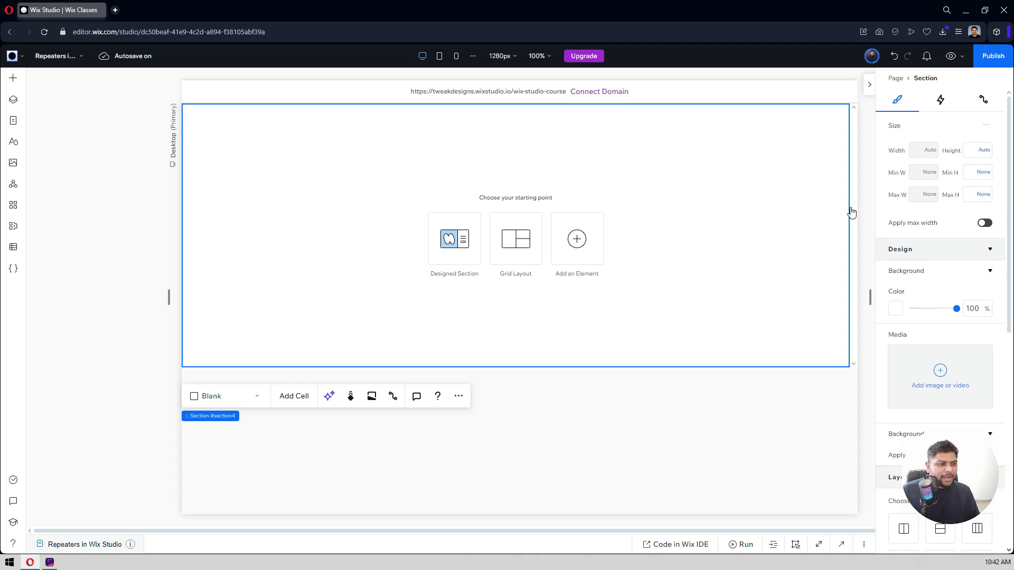
# Apply the Collage grid layout to the blank section, with one tall left cell and two stacked right cells
pyautogui.scroll(-7, 929, 181)
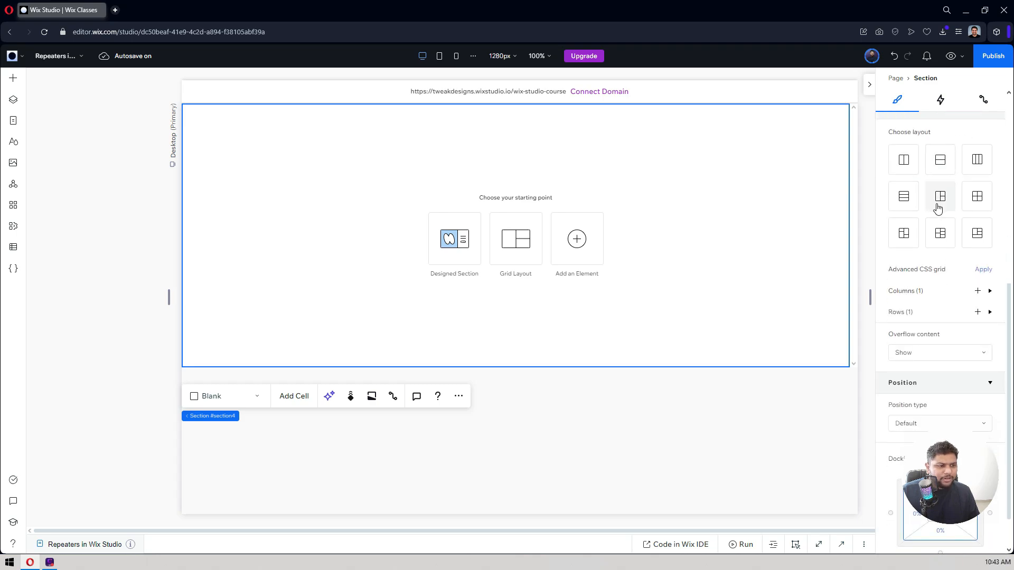
pyautogui.scroll(1, 939, 203)
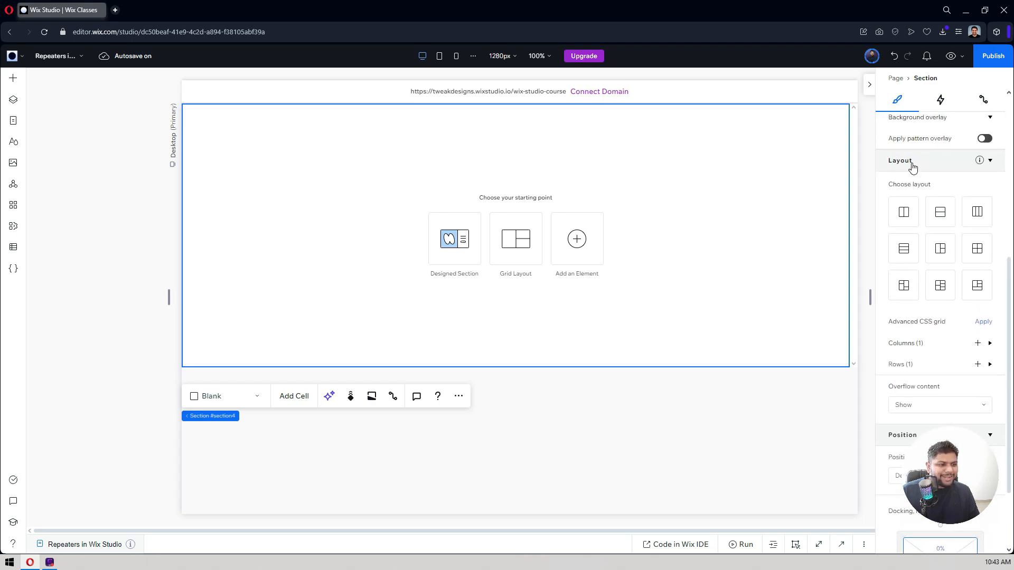
pyautogui.click(942, 253)
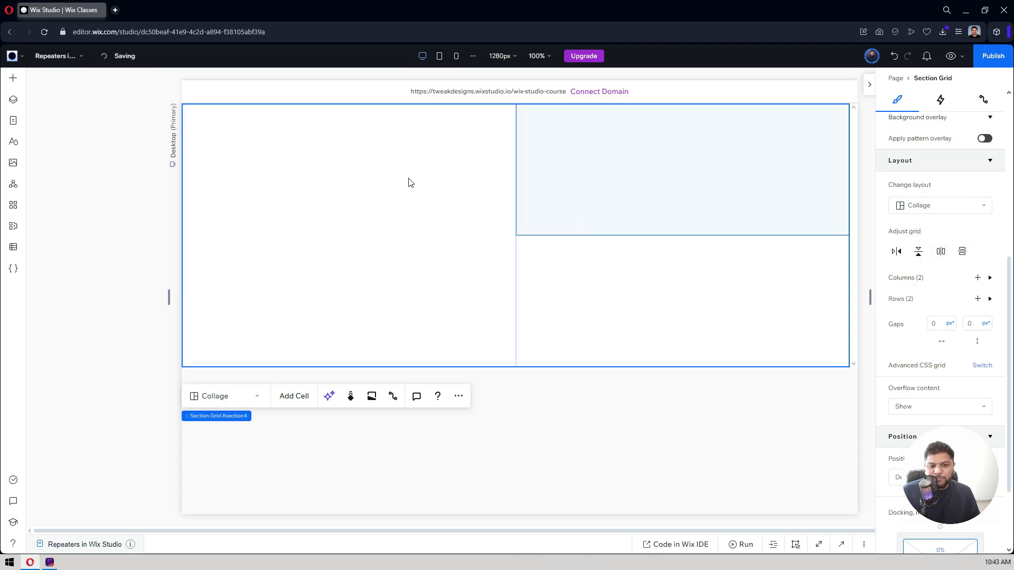
# Examine the section grid's alternative layouts and its column and row size settings
pyautogui.click(958, 216)
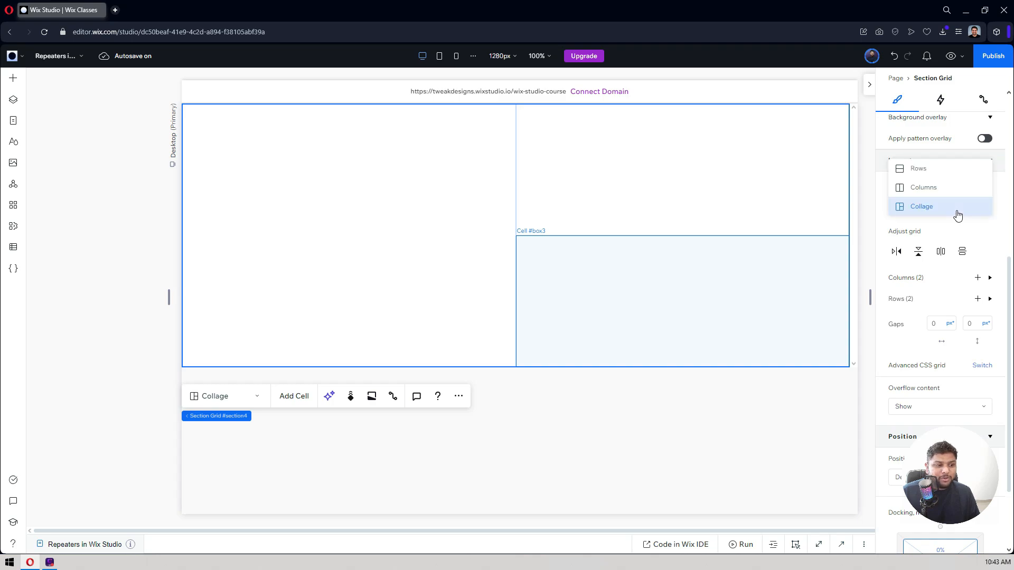
pyautogui.click(980, 223)
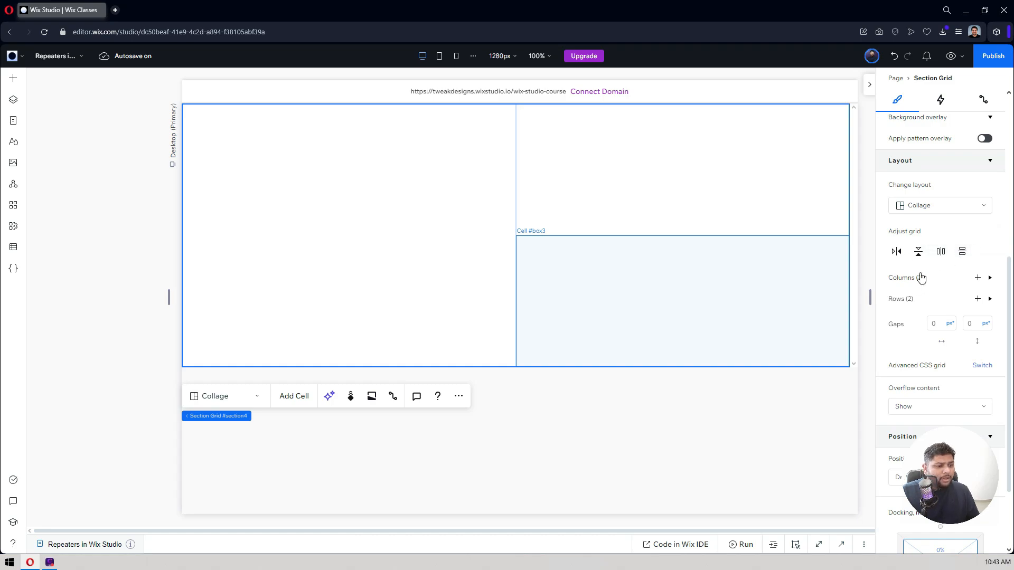
pyautogui.scroll(-1, 921, 278)
pyautogui.click(914, 230)
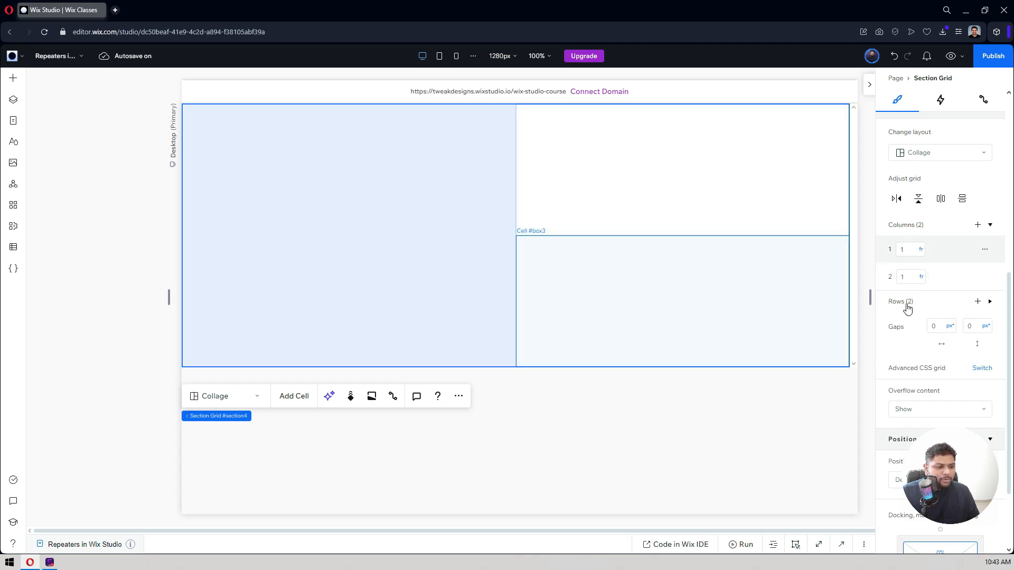
pyautogui.click(903, 302)
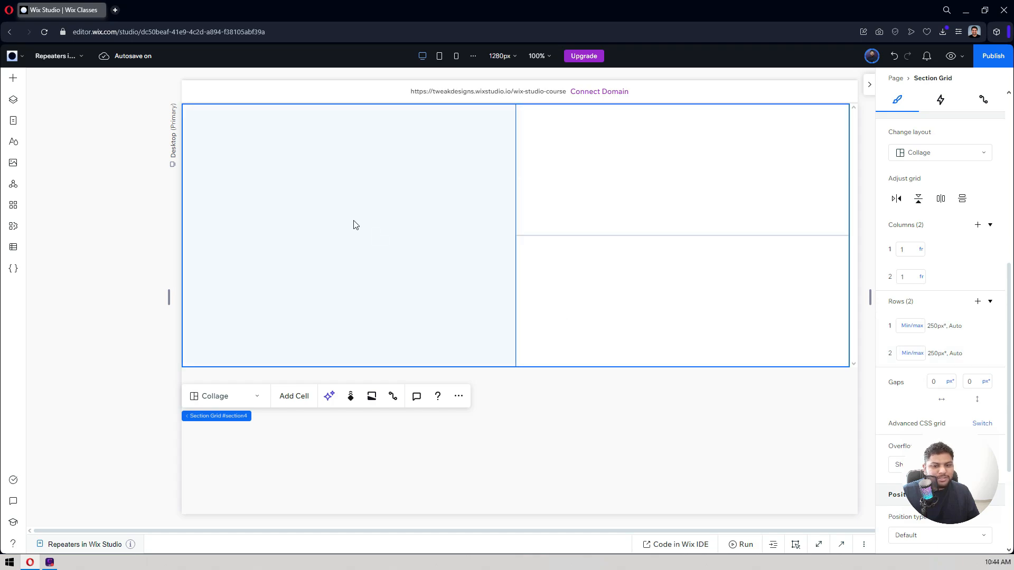
pyautogui.click(354, 225)
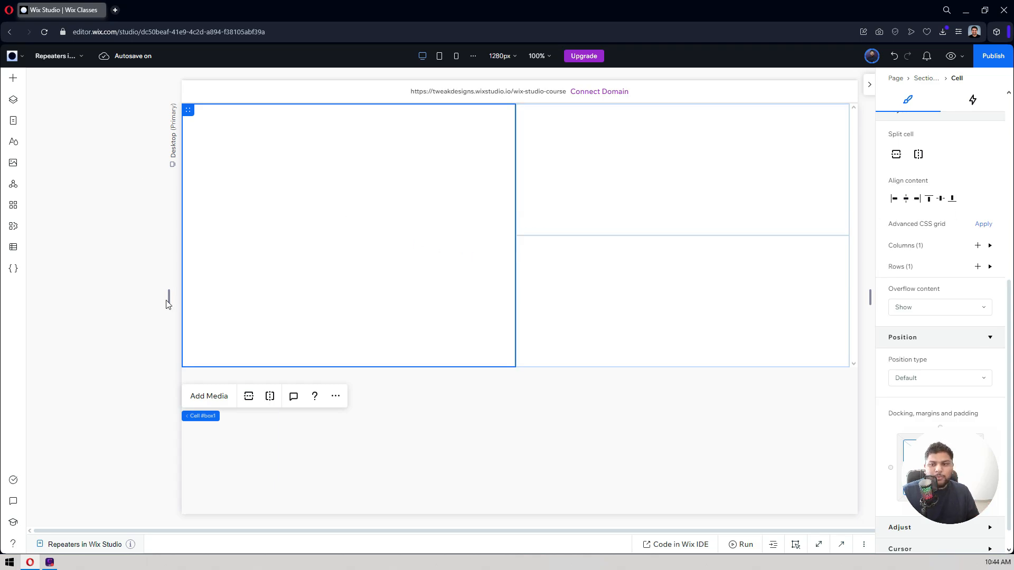
# Set the section grid's horizontal and vertical gaps to 40 each, with both units in pixels (px)
pyautogui.click(205, 421)
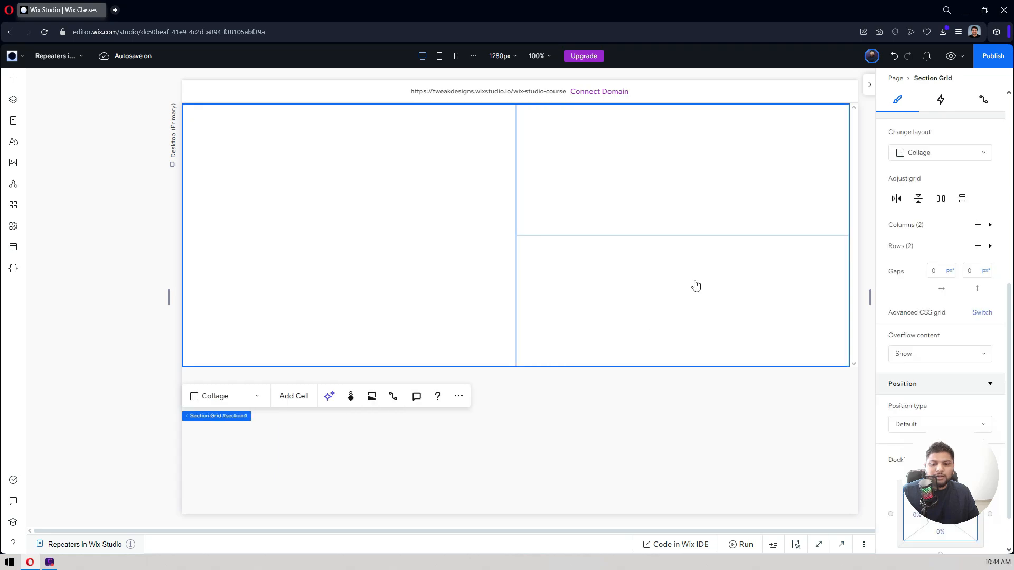
pyautogui.click(949, 270)
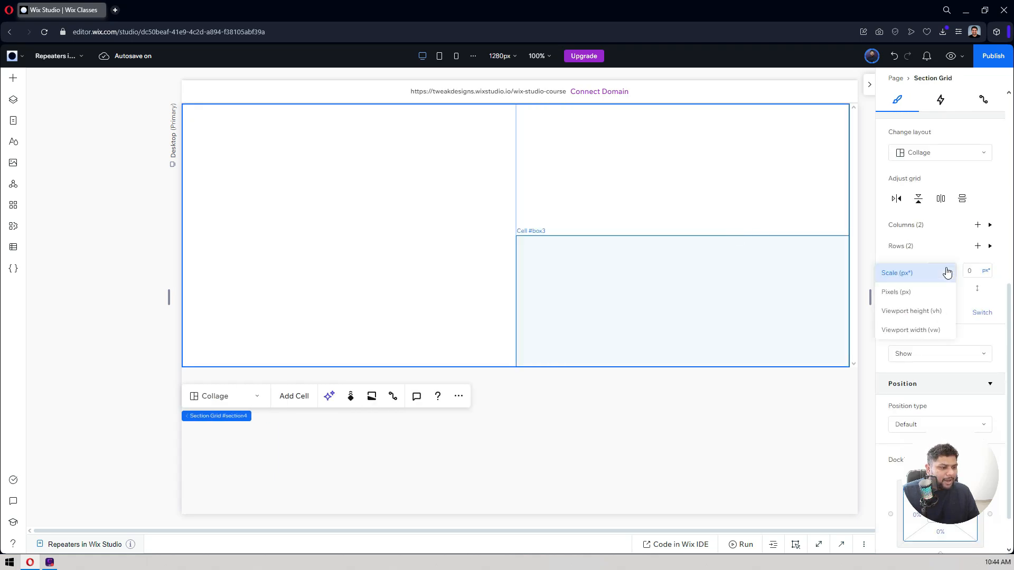
pyautogui.click(991, 272)
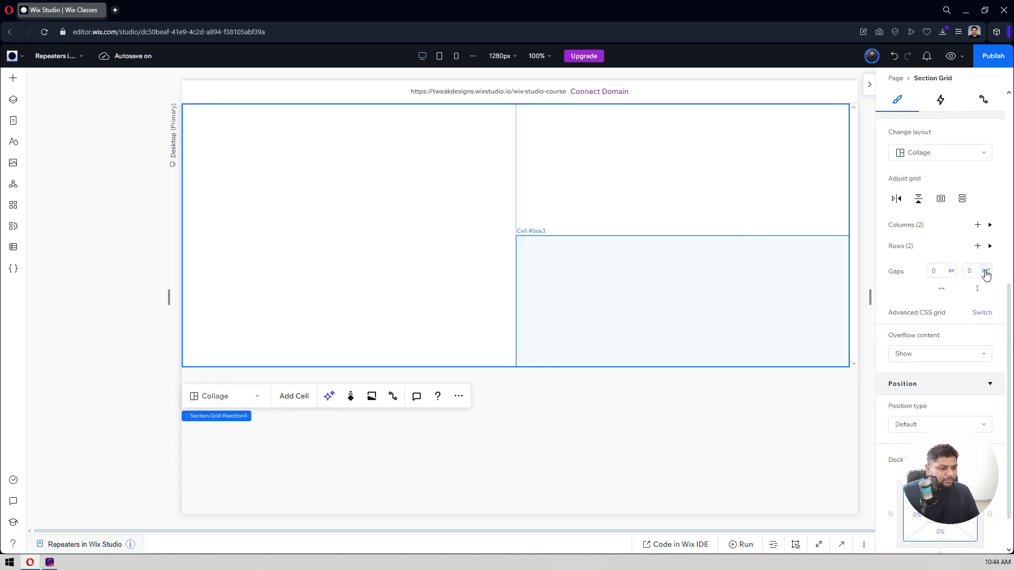
pyautogui.click(987, 271)
pyautogui.click(934, 293)
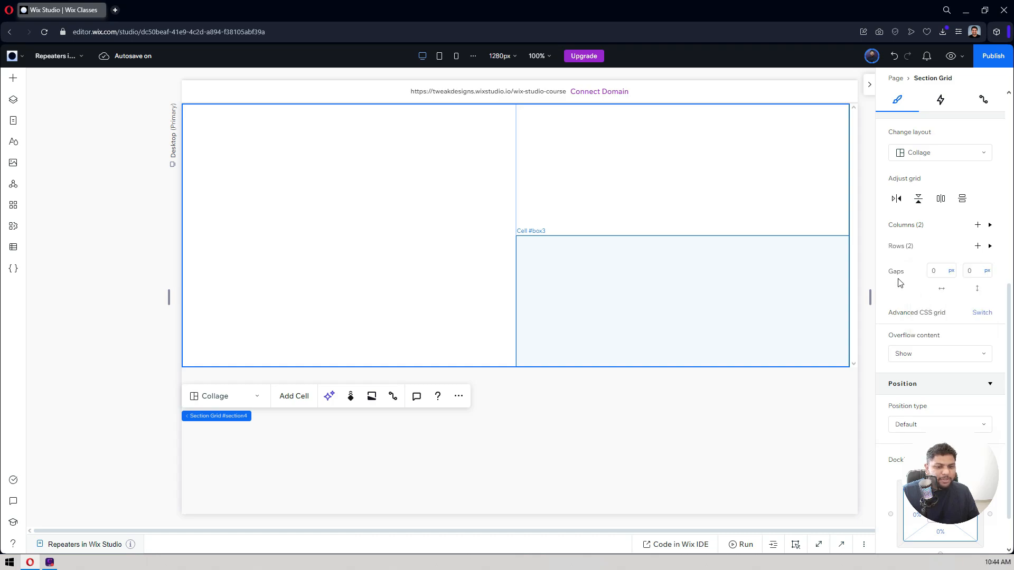
pyautogui.click(935, 271)
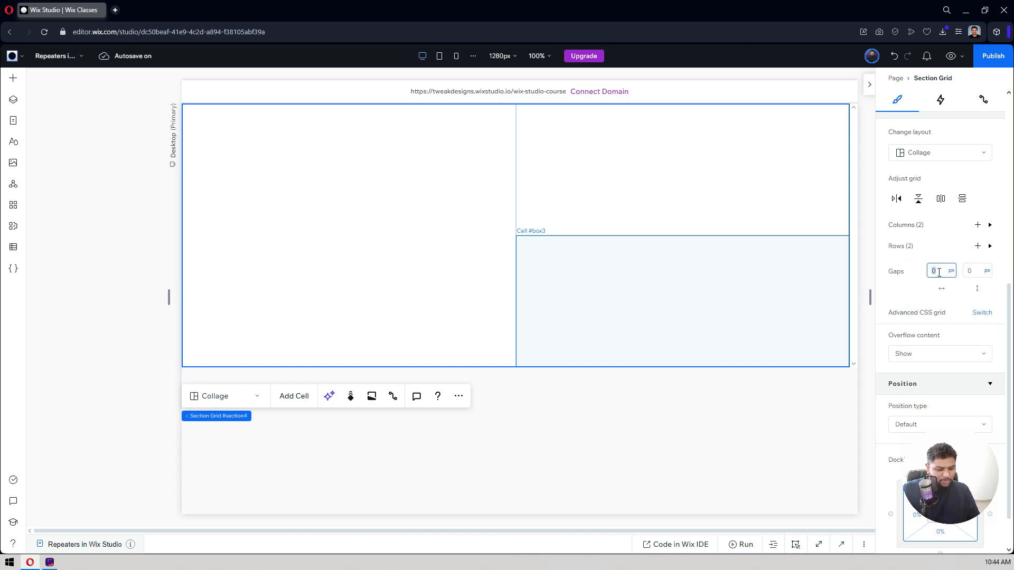
pyautogui.write('40')
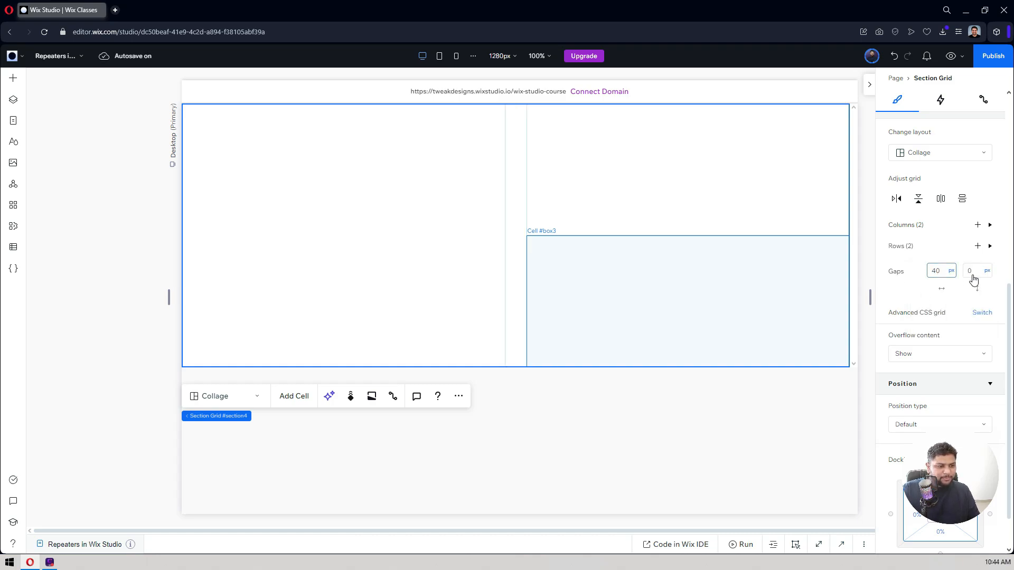
pyautogui.click(974, 271)
pyautogui.write('40')
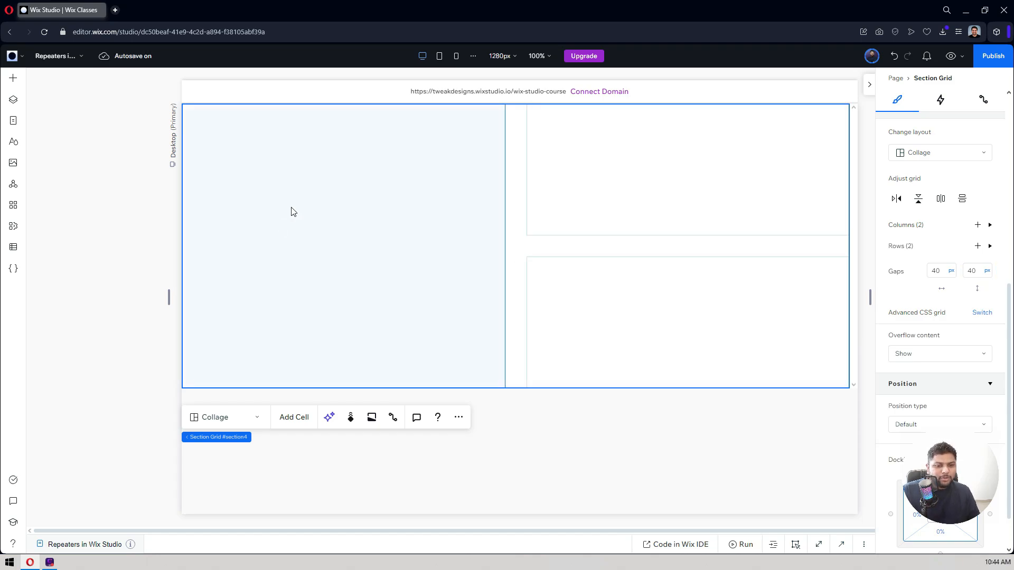
# Add an image to the tall left cell of the section grid and stretch it to fill the cell
pyautogui.click(400, 206)
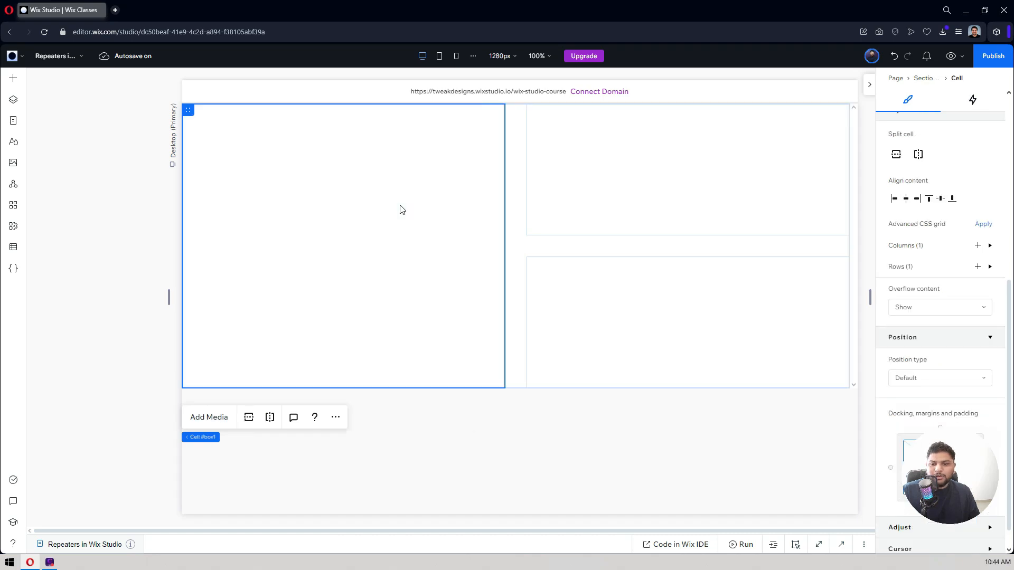
pyautogui.rightClick(212, 123)
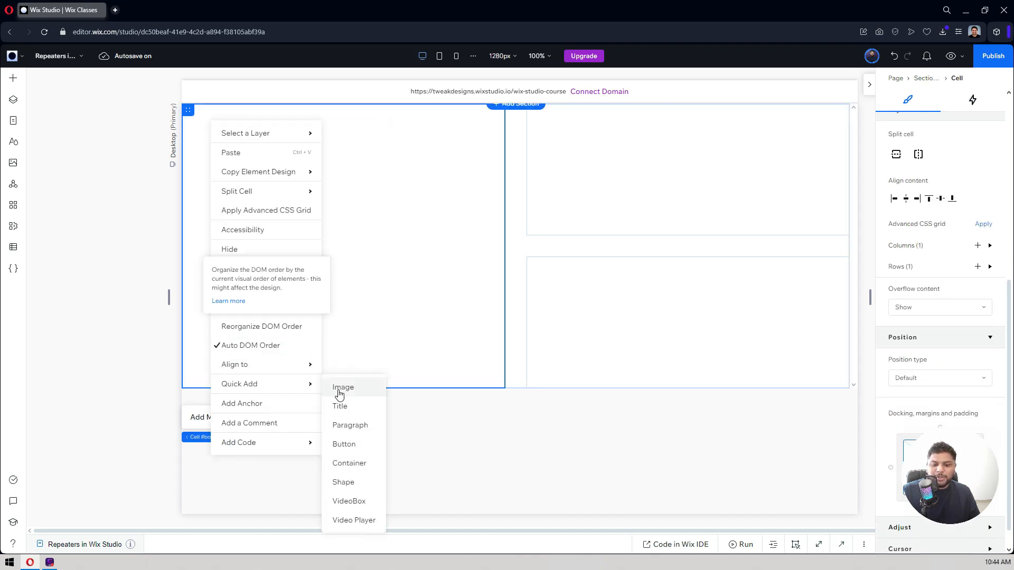
pyautogui.click(365, 246)
pyautogui.click(364, 240)
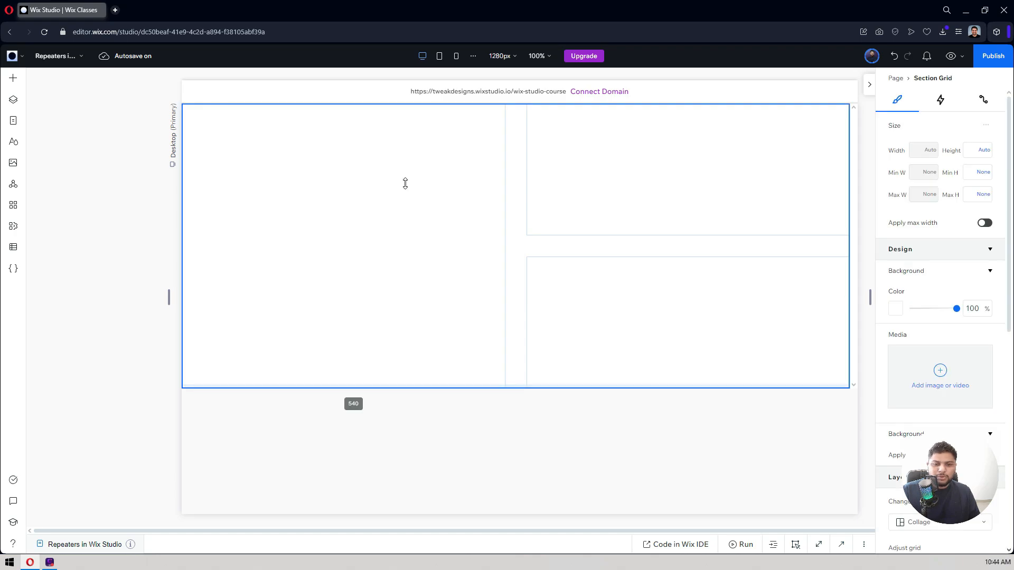
pyautogui.hotkey('ctrl', 'v')
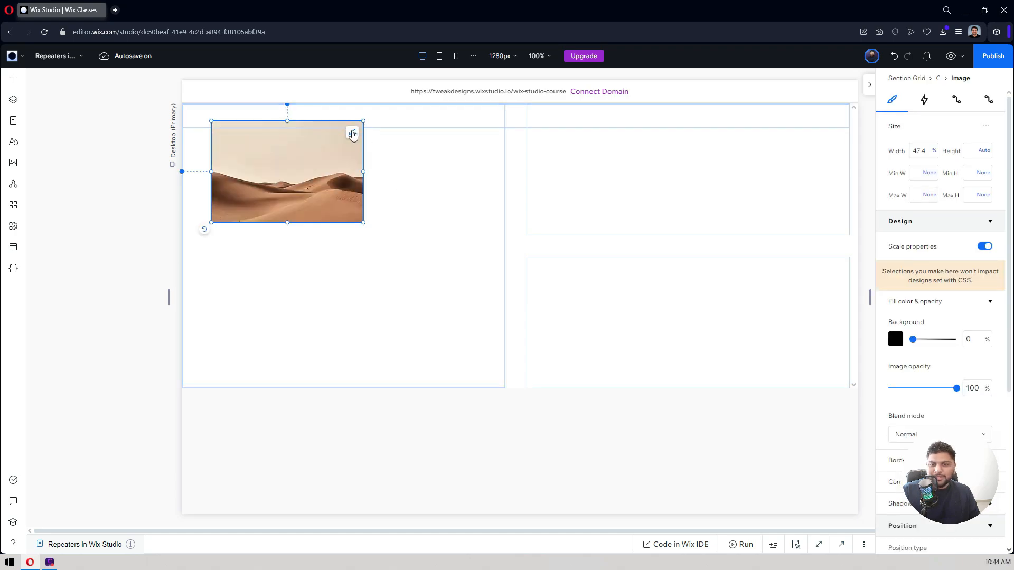
pyautogui.click(353, 132)
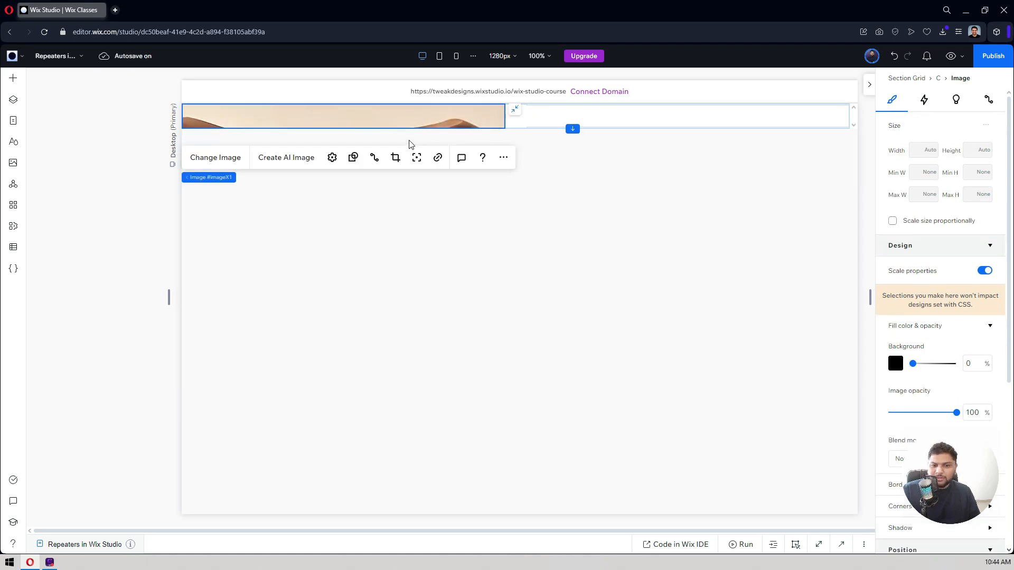
# Turn off the display of element IDs in the layers list and set the section grid's height to 550 px
pyautogui.click(10, 103)
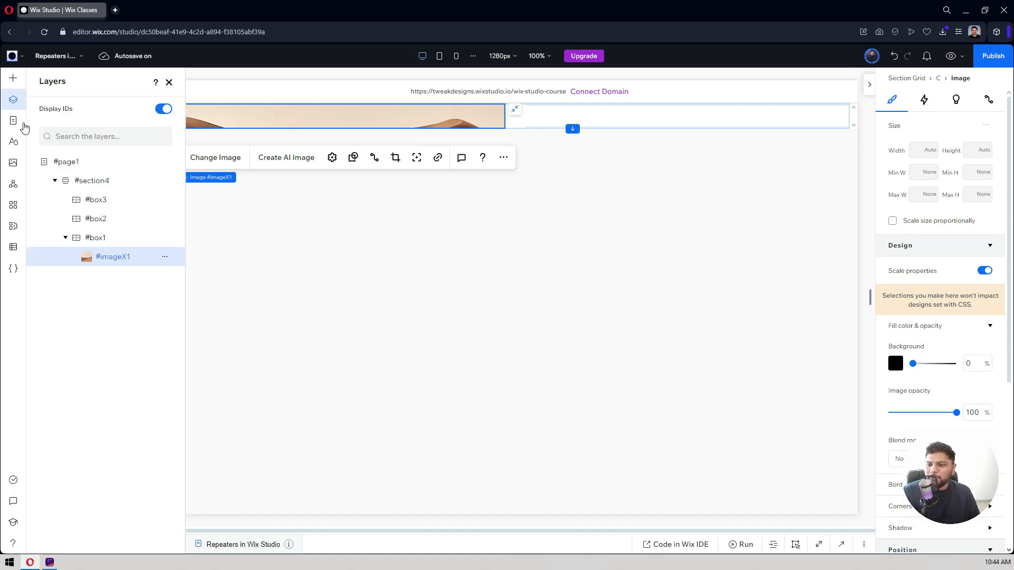
pyautogui.click(164, 109)
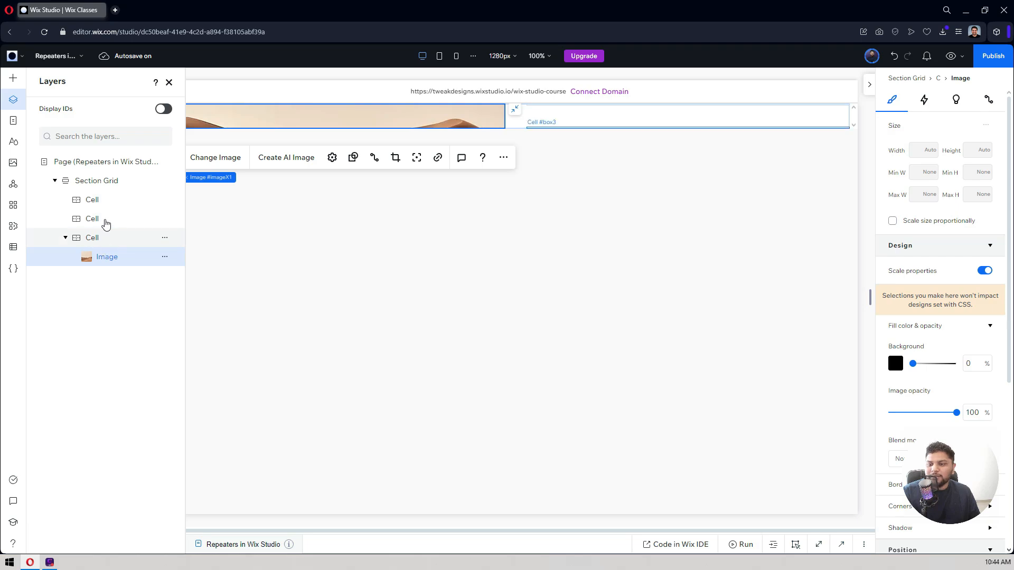
pyautogui.click(100, 181)
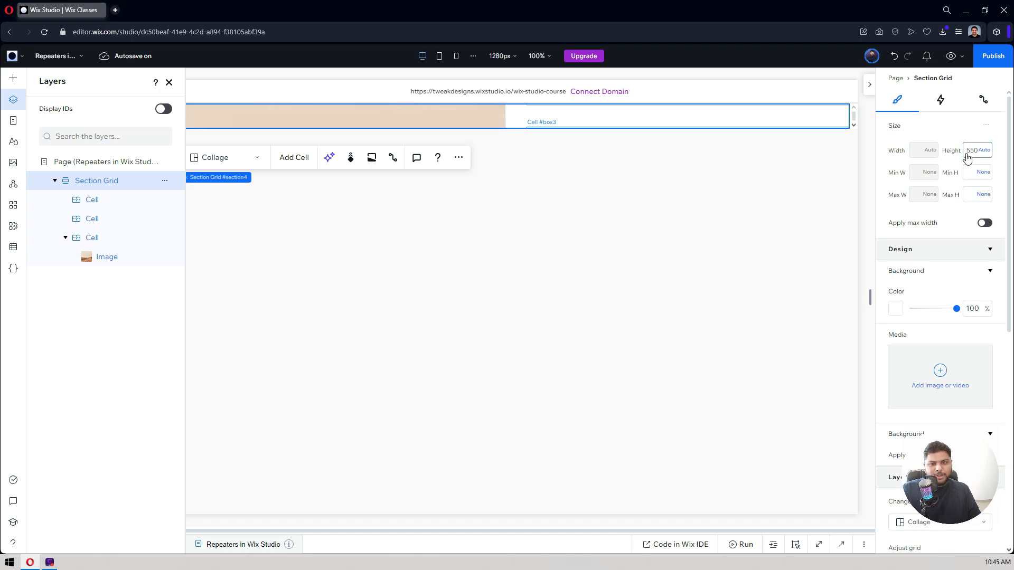
pyautogui.press('Return')
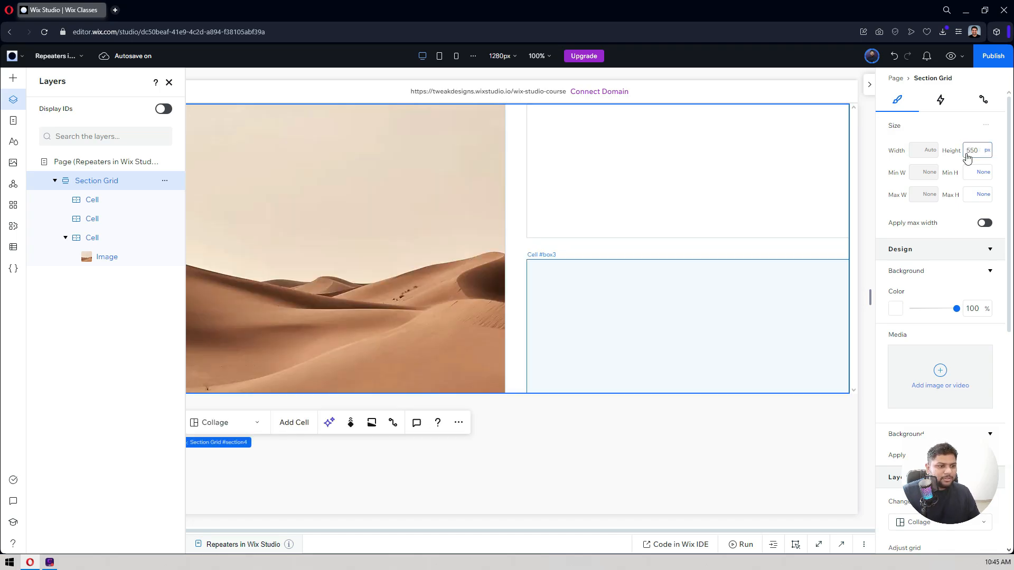
# Add a Heading 1 text element to the upper right cell of the section grid and attach it there
pyautogui.click(571, 178)
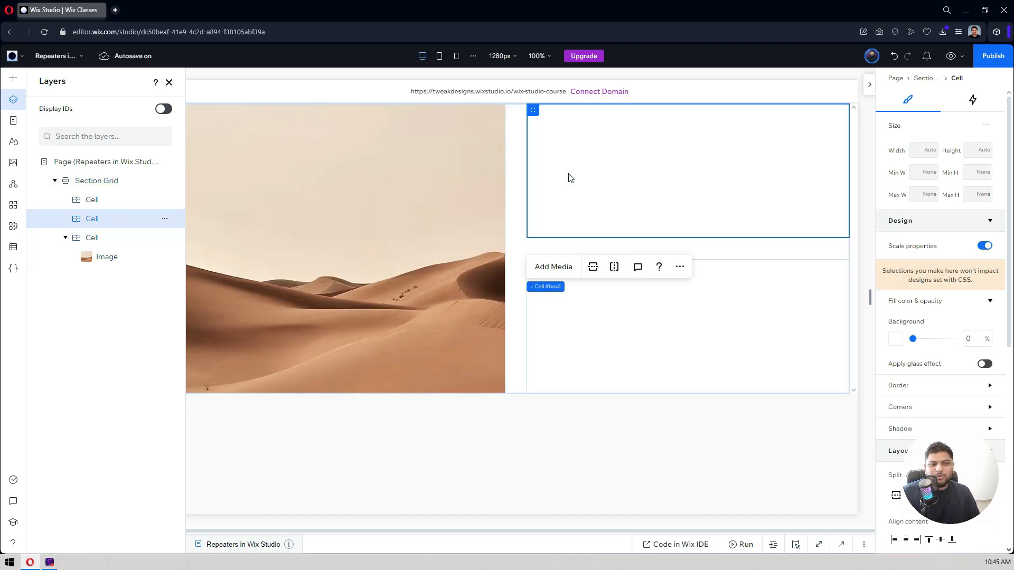
pyautogui.click(11, 83)
pyautogui.click(11, 83)
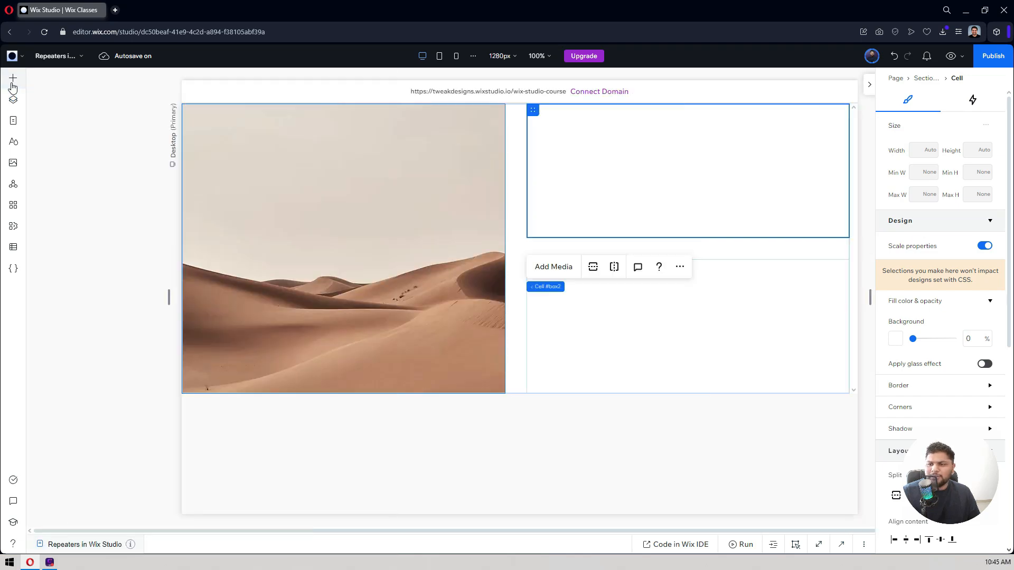
pyautogui.click(13, 84)
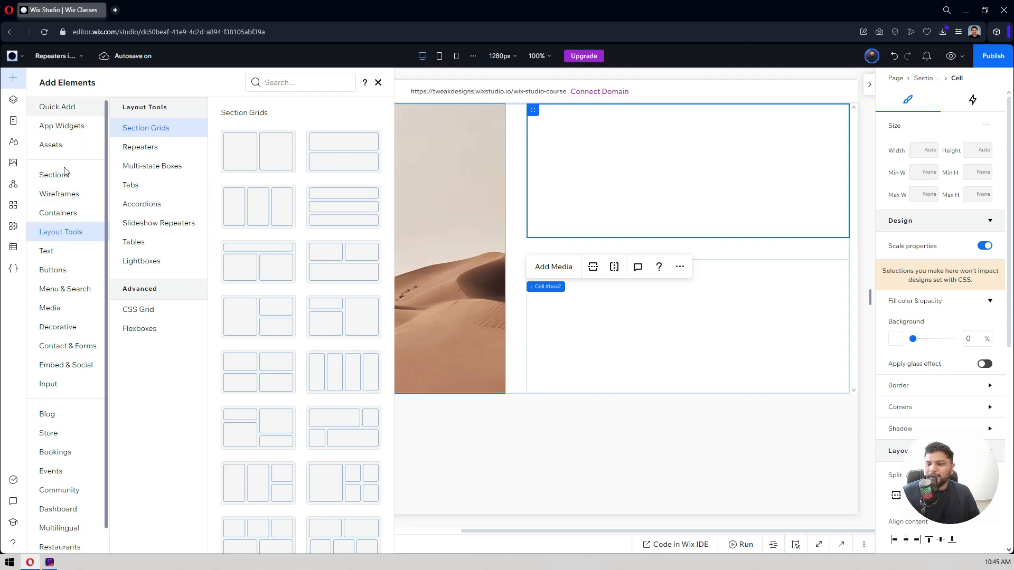
pyautogui.click(67, 253)
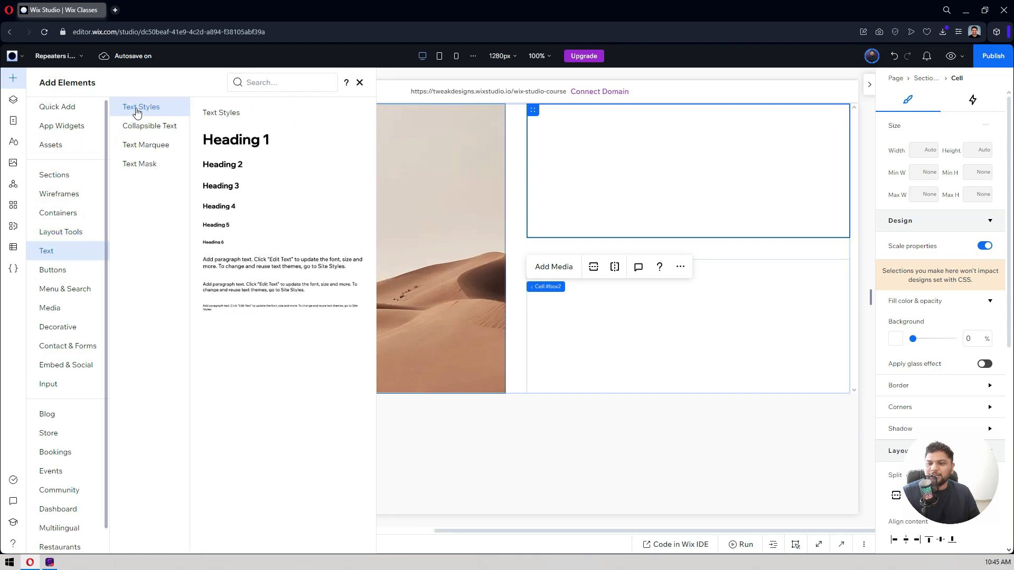
pyautogui.moveTo(338, 151); pyautogui.dragTo(536, 139)
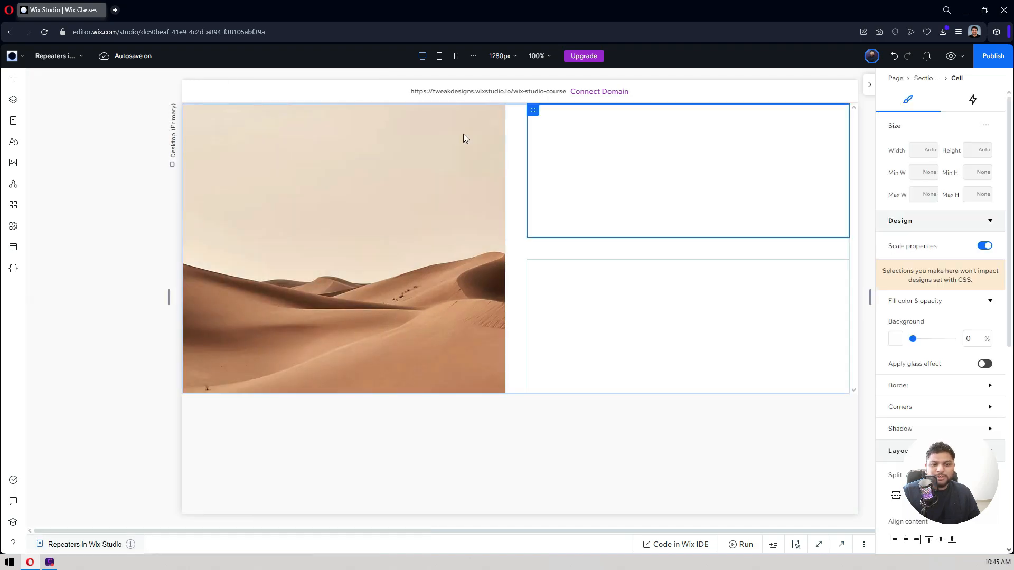
pyautogui.click(13, 79)
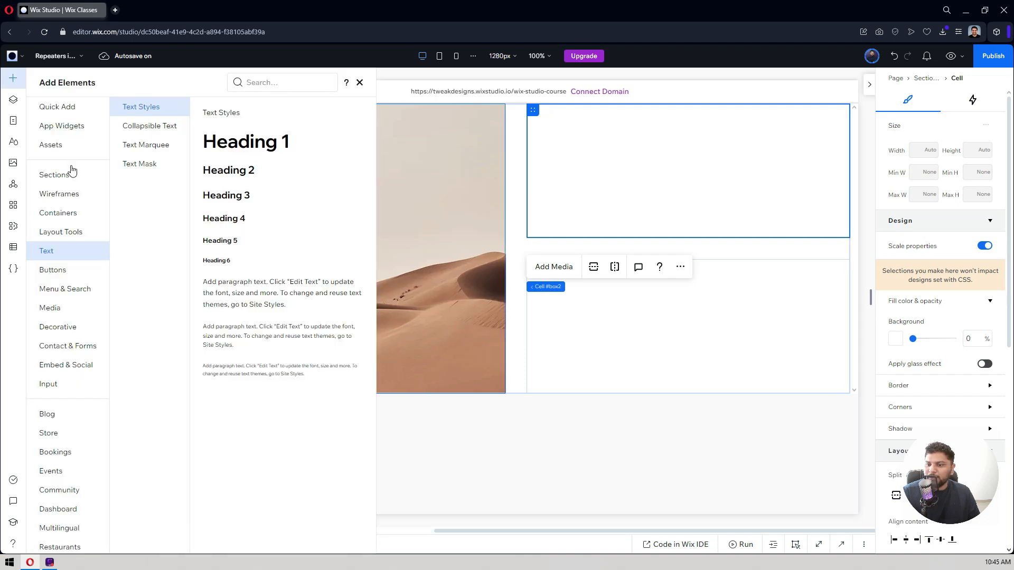
pyautogui.moveTo(317, 146); pyautogui.dragTo(688, 142)
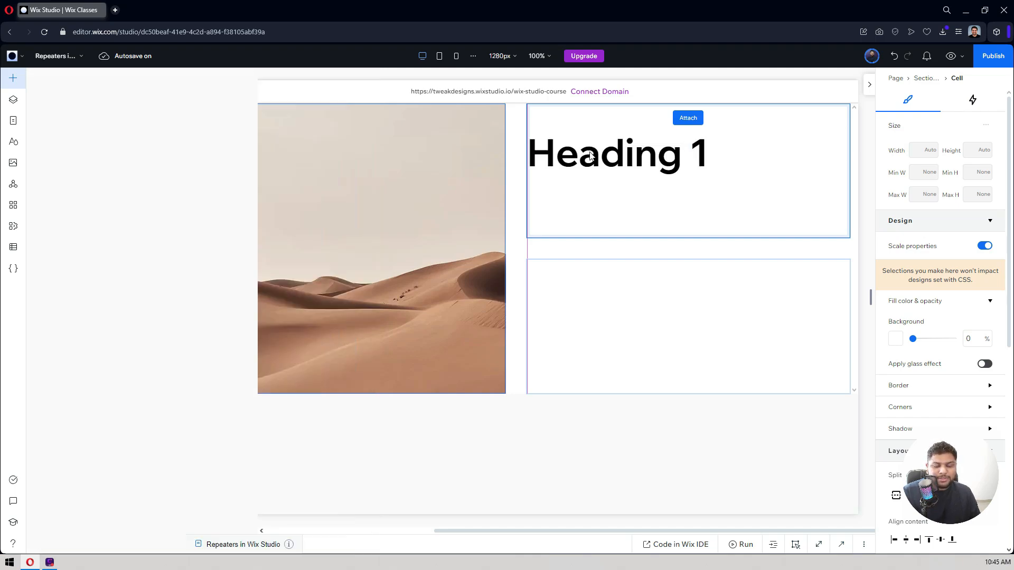
pyautogui.click(718, 163)
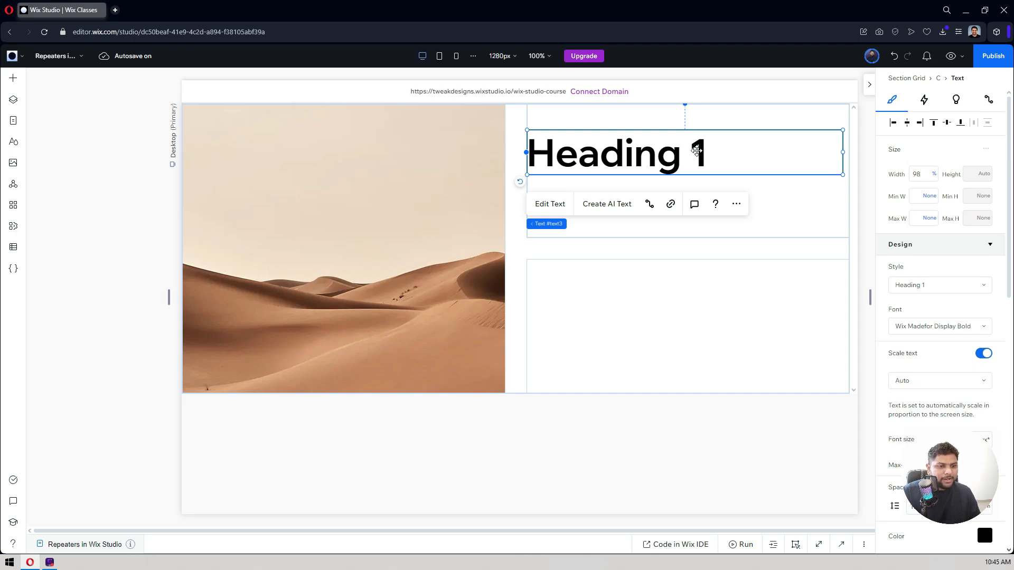
# Align the heading to the top of its cell and set its text style to Heading 2
pyautogui.click(933, 123)
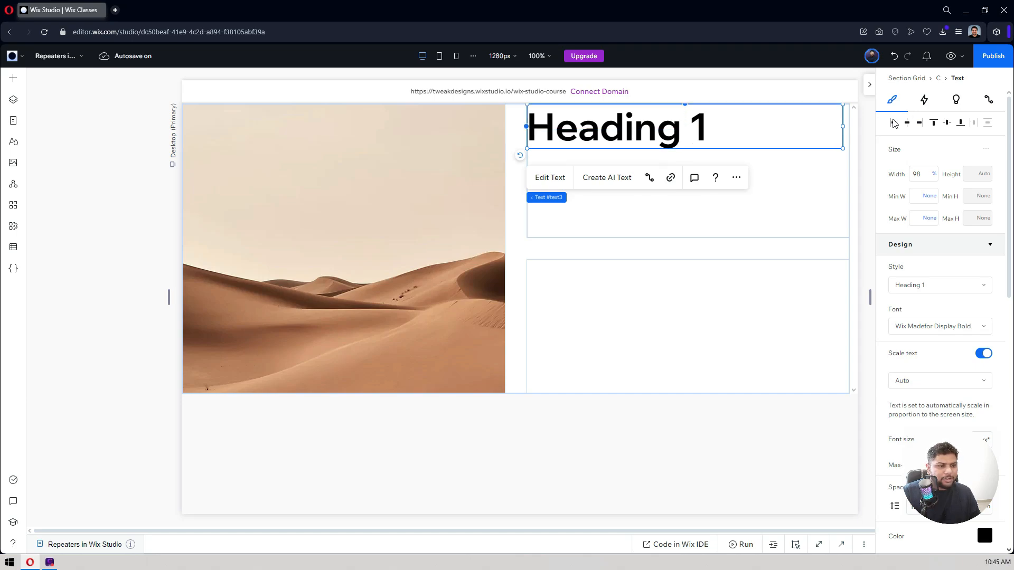
pyautogui.click(926, 295)
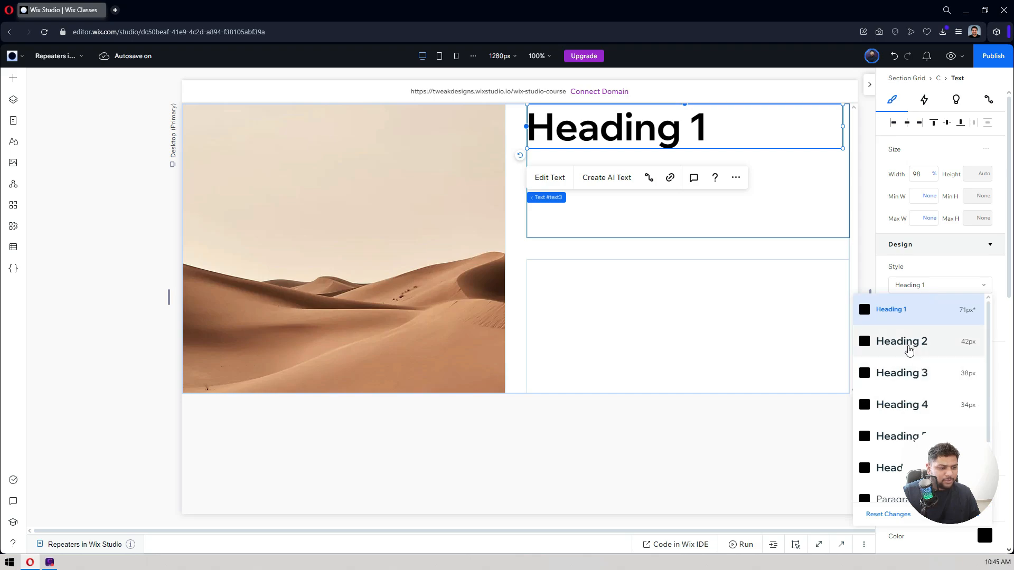
pyautogui.click(910, 348)
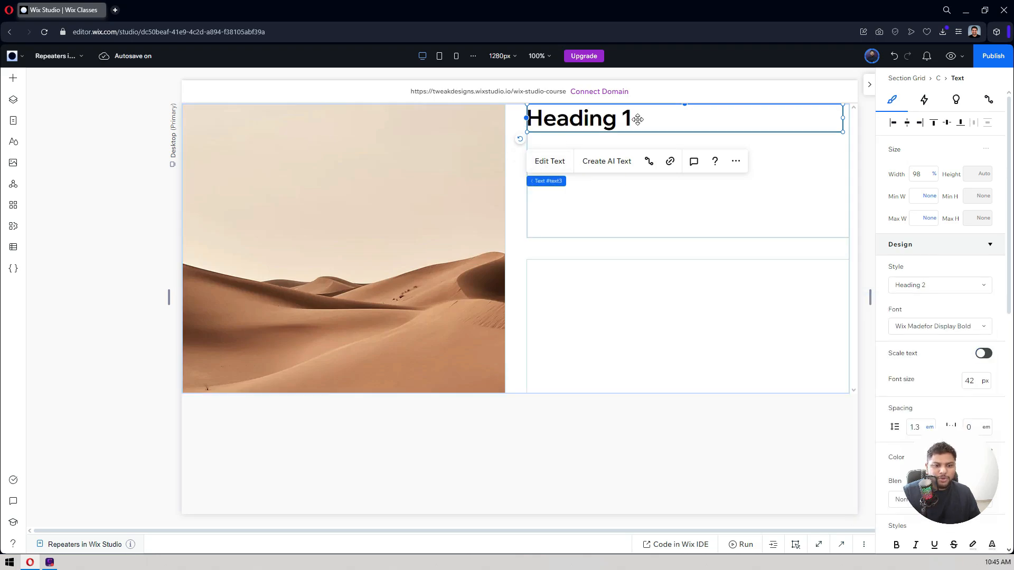
# Quick-add an image to the empty cell below the heading and stretch it to fill the cell
pyautogui.click(592, 291)
pyautogui.rightClick(564, 282)
pyautogui.moveTo(654, 312)
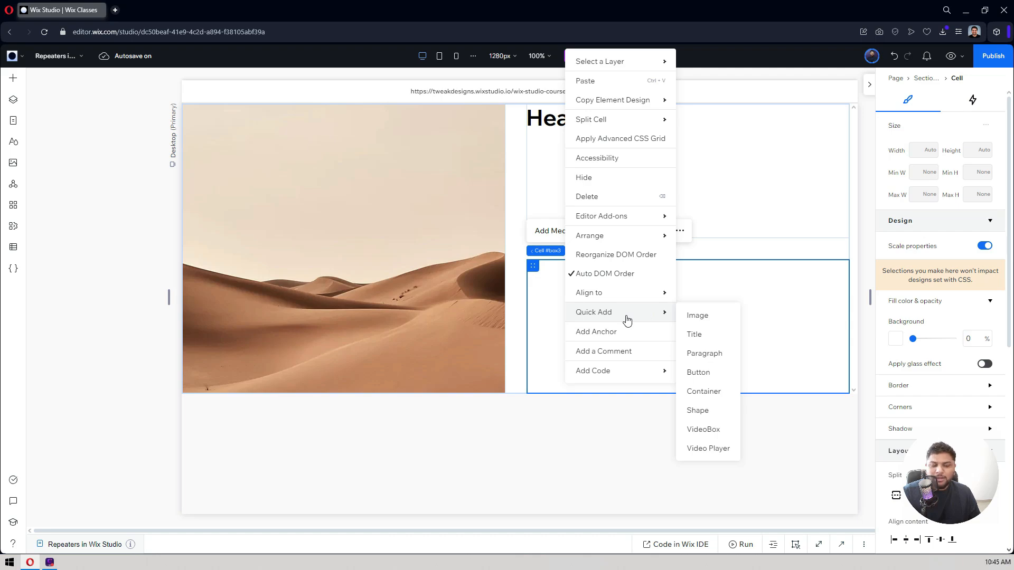
pyautogui.click(697, 316)
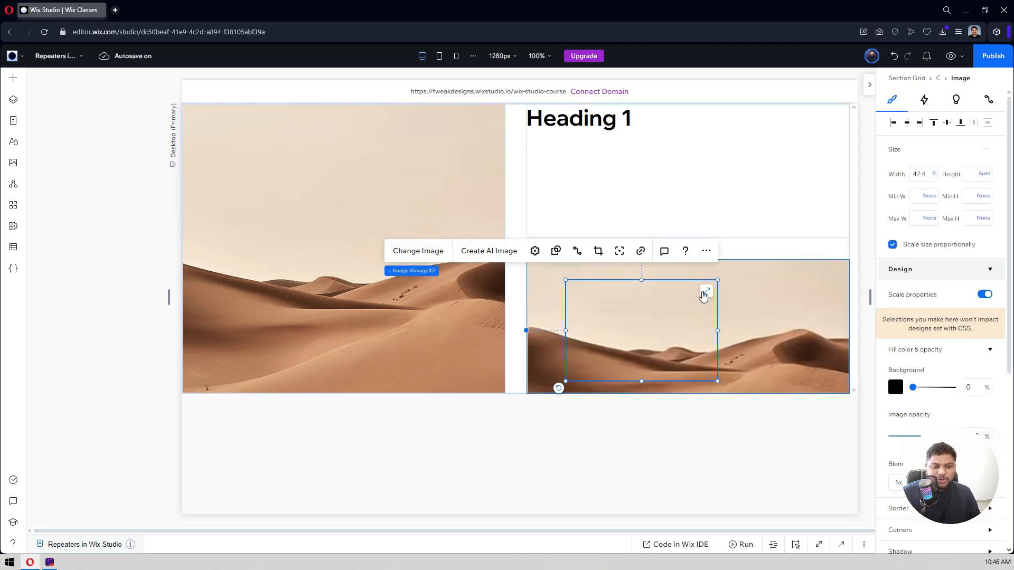
pyautogui.click(706, 292)
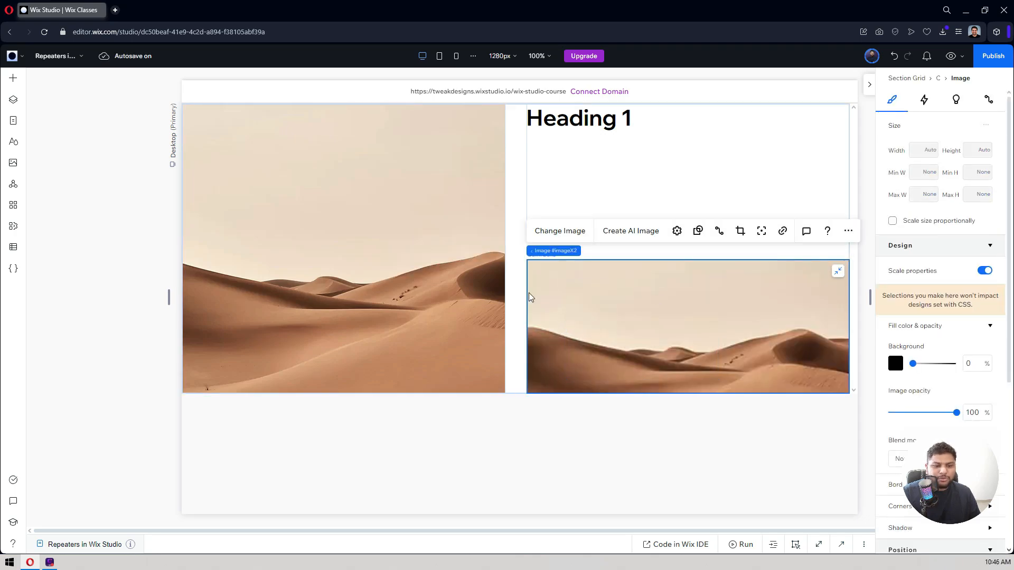
# Turn on the max width for the section grid and check the section on a wider canvas
pyautogui.click(139, 285)
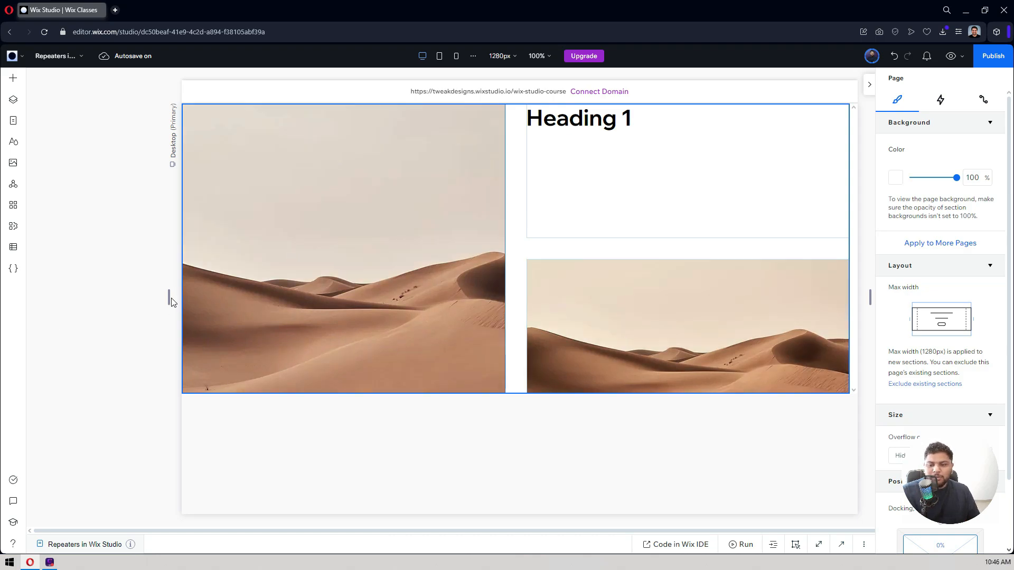
pyautogui.moveTo(169, 300); pyautogui.dragTo(112, 262)
pyautogui.click(520, 276)
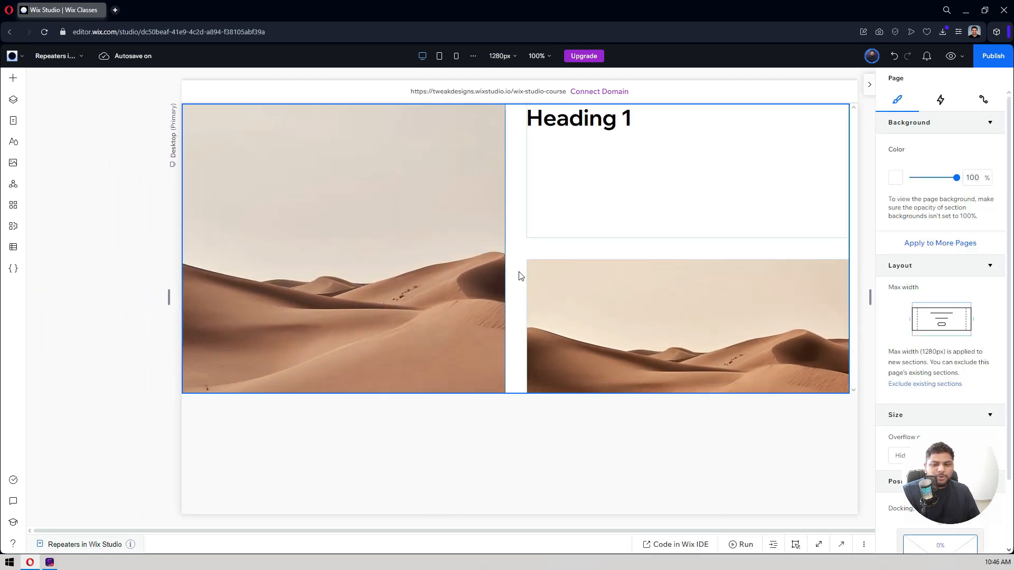
pyautogui.moveTo(196, 444)
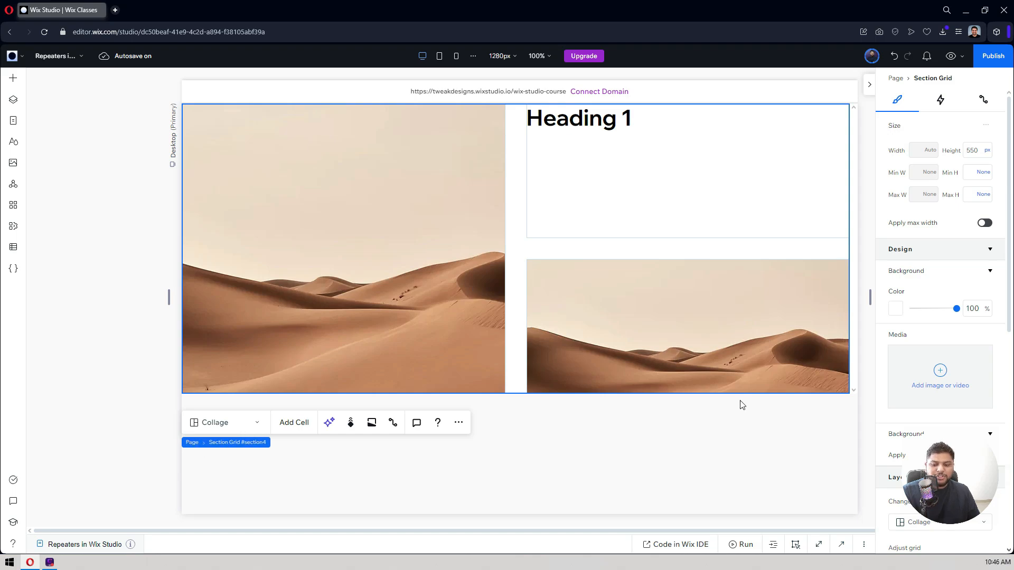
pyautogui.click(985, 223)
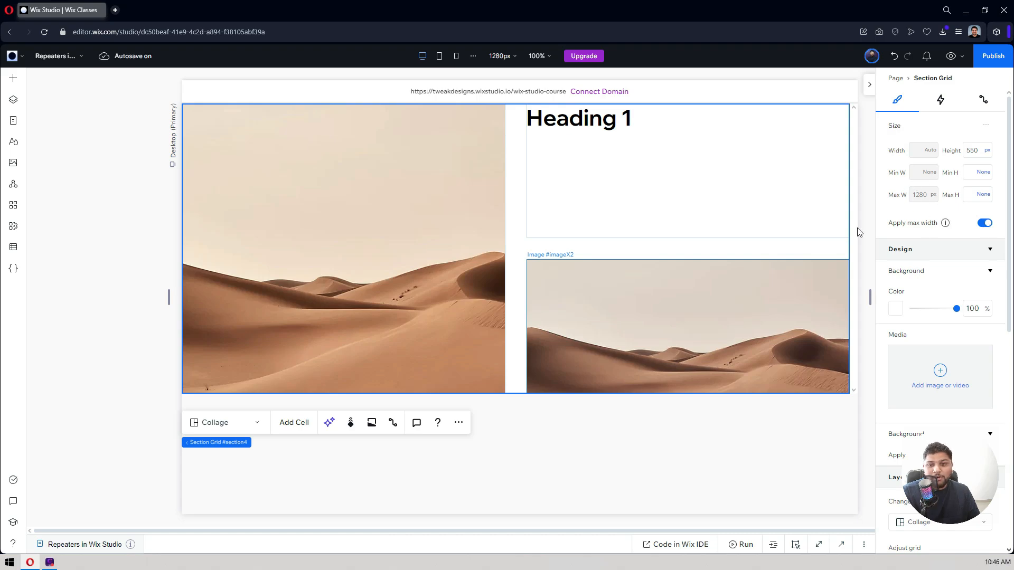
pyautogui.moveTo(169, 297)
pyautogui.mouseDown()
pyautogui.moveTo(90, 270)
pyautogui.moveTo(165, 297)
pyautogui.moveTo(46, 274)
pyautogui.mouseUp()
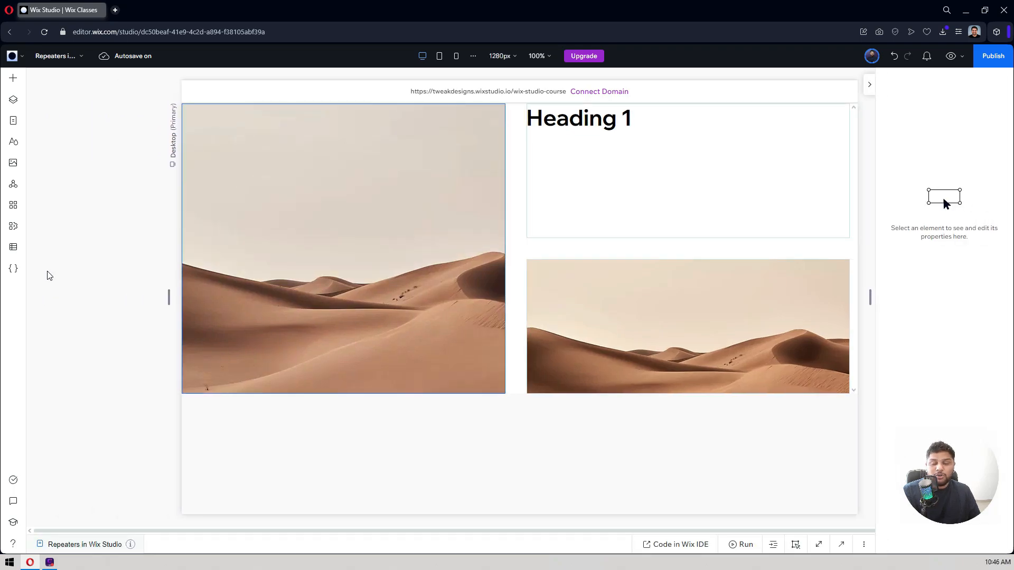
# Check the section at the tablet breakpoint and set the section grid's horizontal and vertical gaps to 24 px at the mobile breakpoint
pyautogui.click(440, 56)
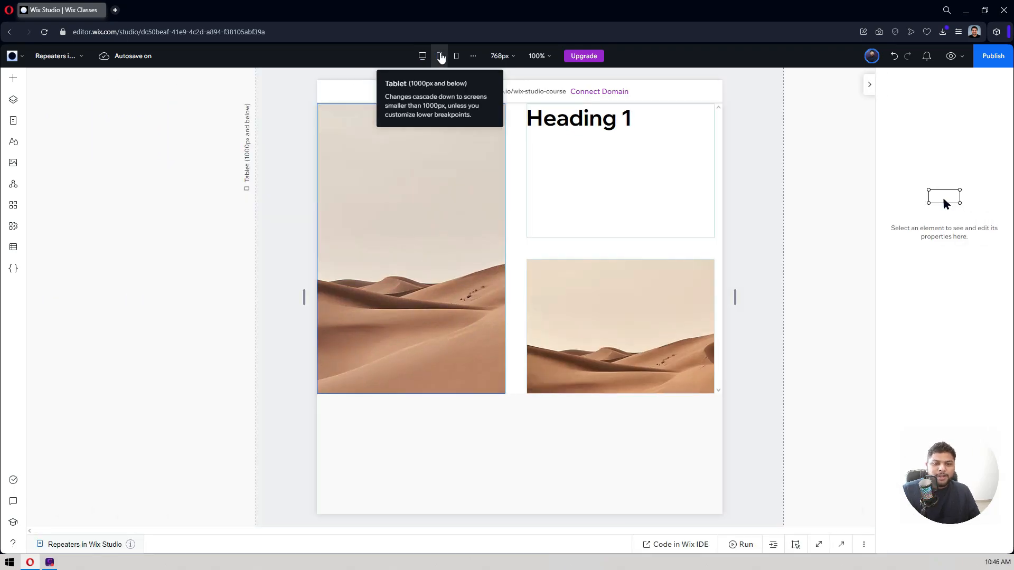
pyautogui.click(455, 56)
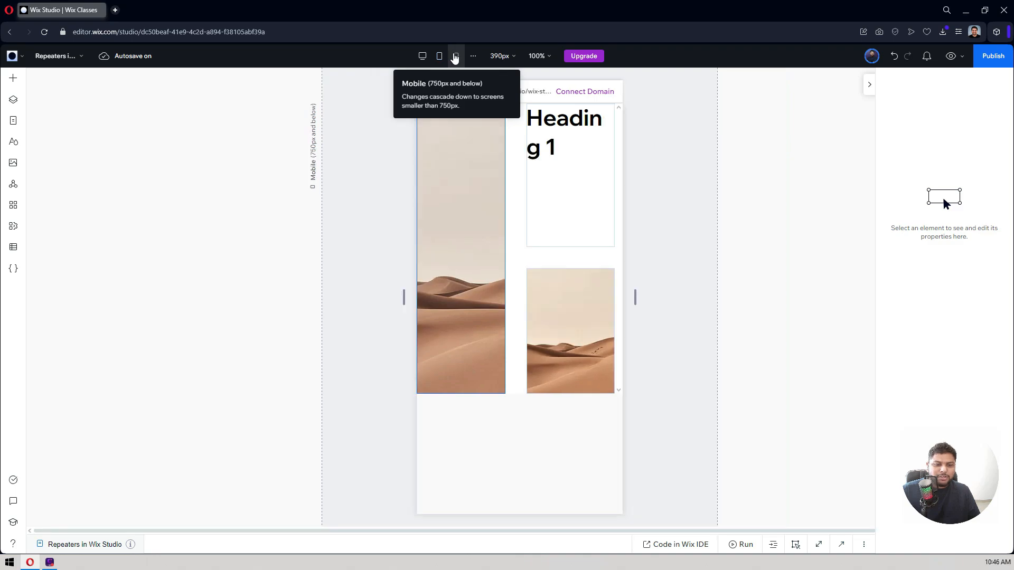
pyautogui.click(439, 56)
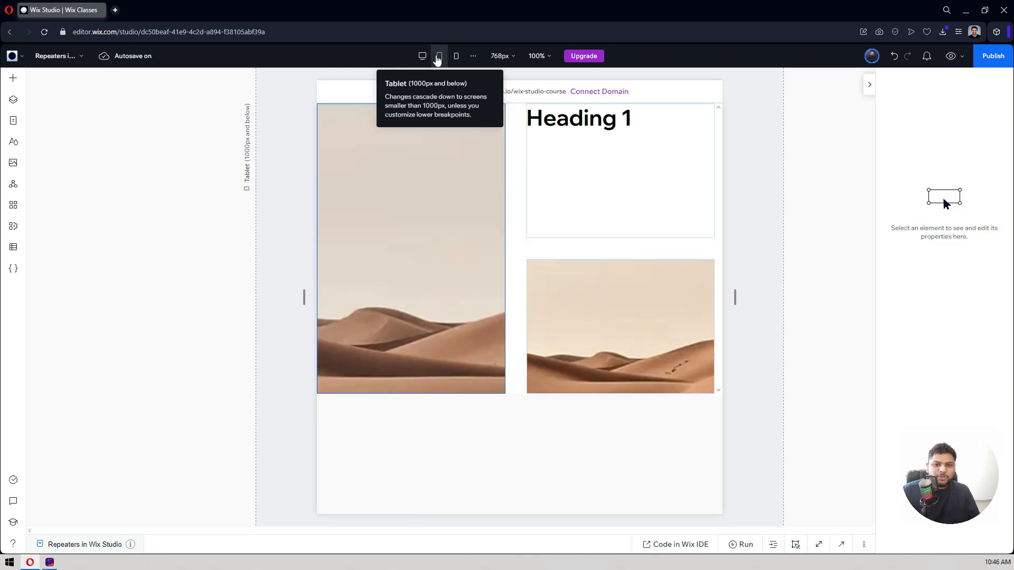
pyautogui.click(515, 201)
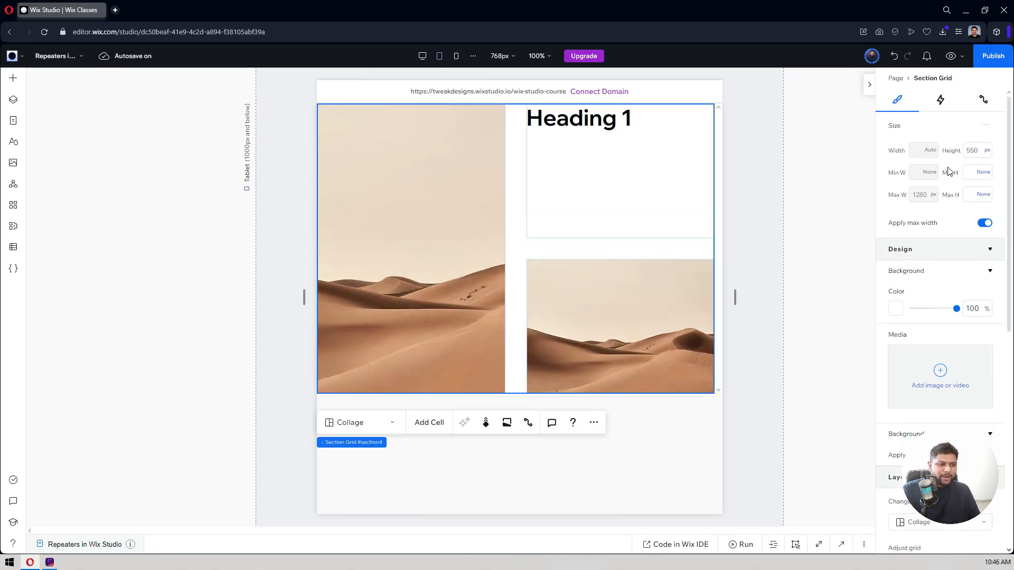
pyautogui.click(457, 57)
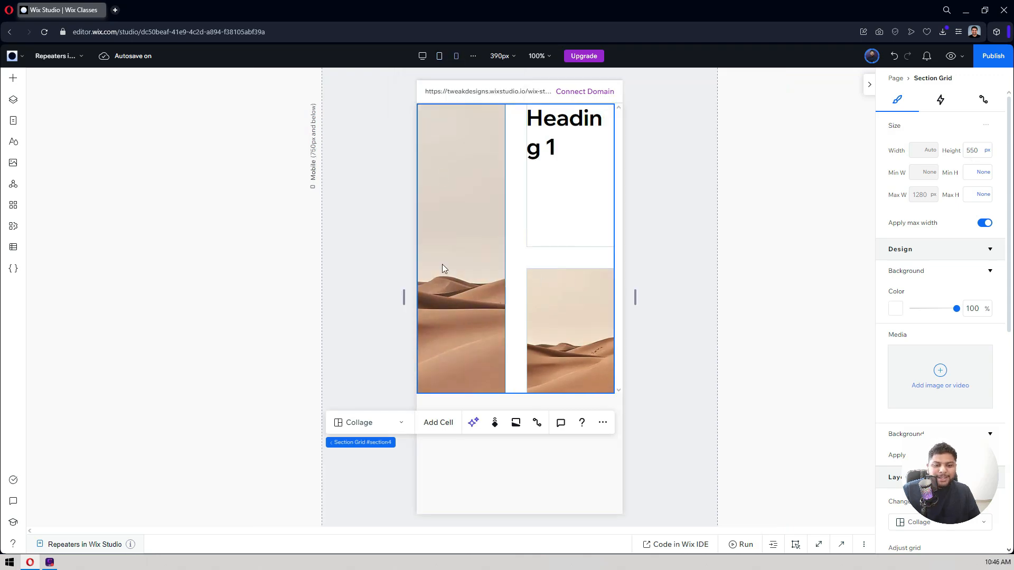
pyautogui.scroll(-5, 947, 211)
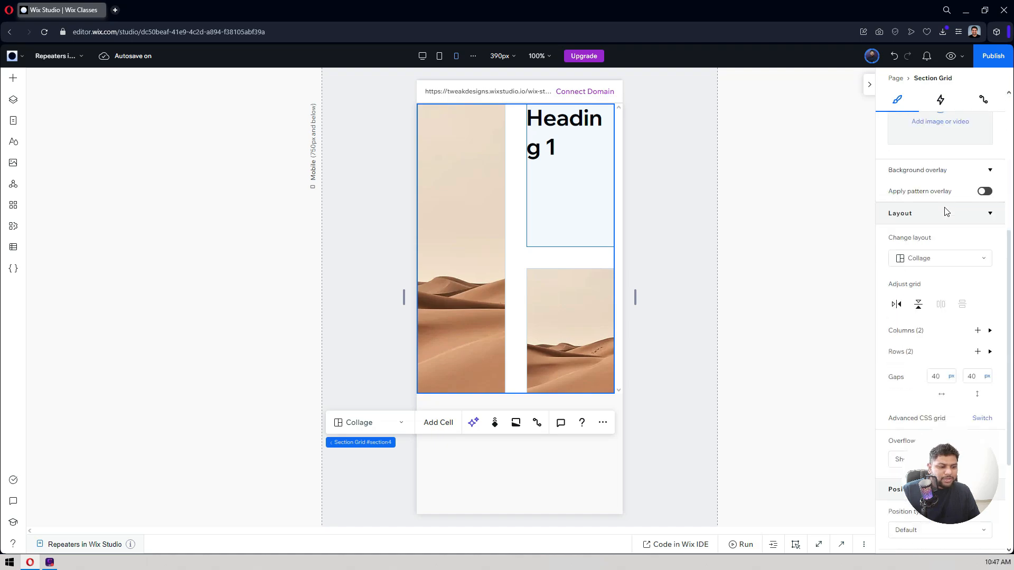
pyautogui.click(943, 379)
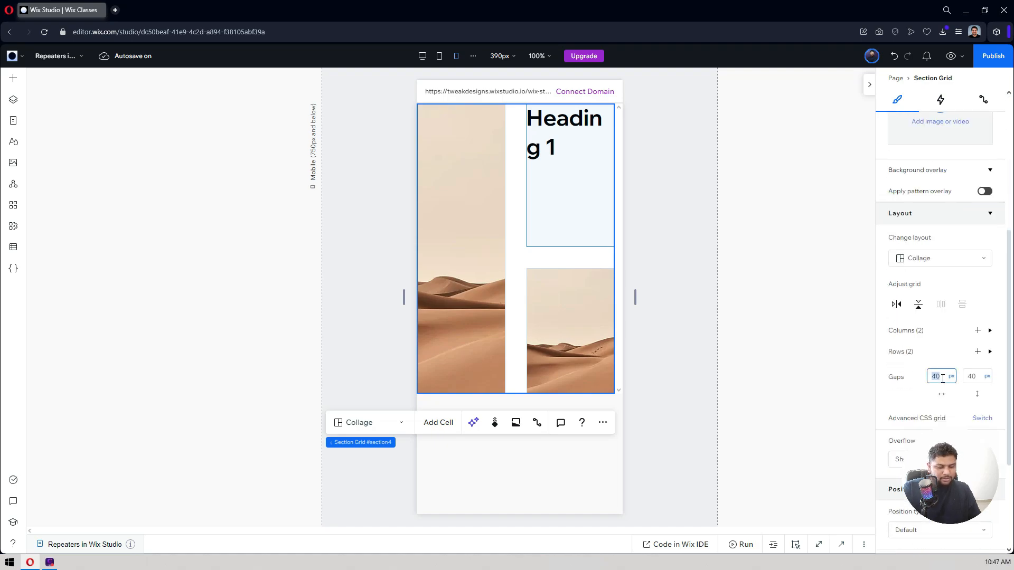
pyautogui.press('Return')
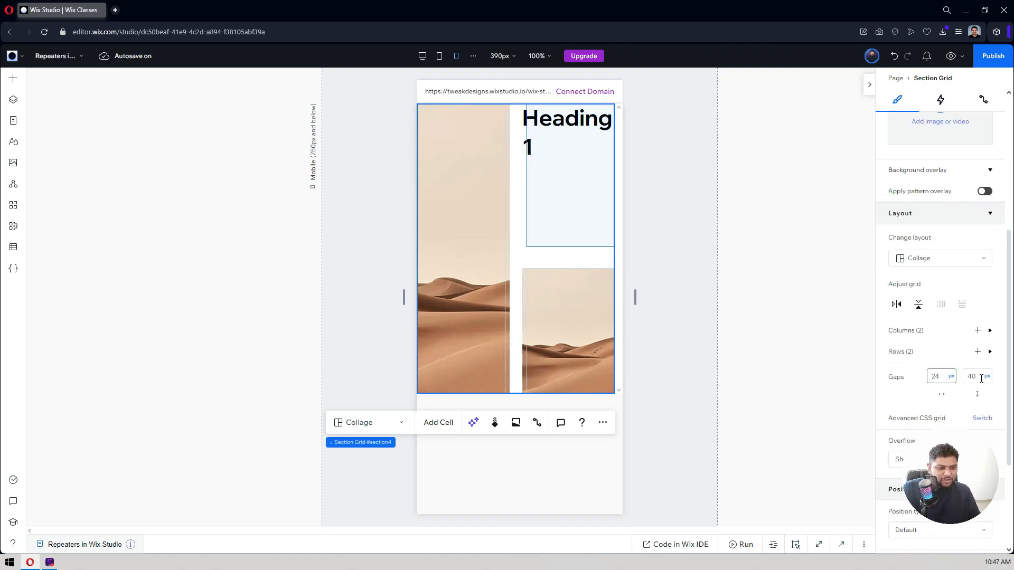
pyautogui.click(981, 378)
pyautogui.write('24')
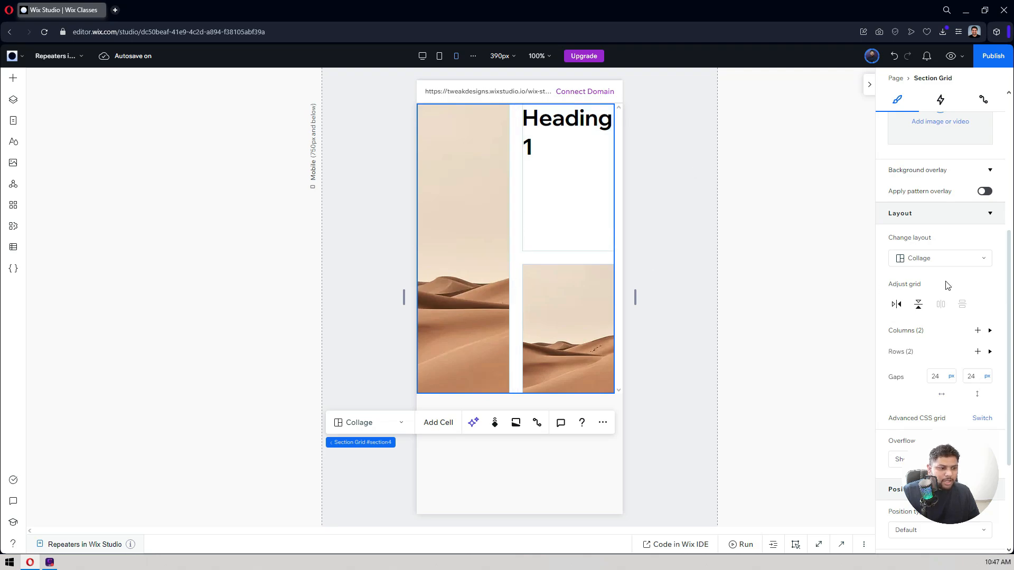
# Change the section grid's layout to Rows at the mobile breakpoint and compare it with the tablet layout
pyautogui.click(941, 258)
pyautogui.click(937, 260)
pyautogui.click(935, 258)
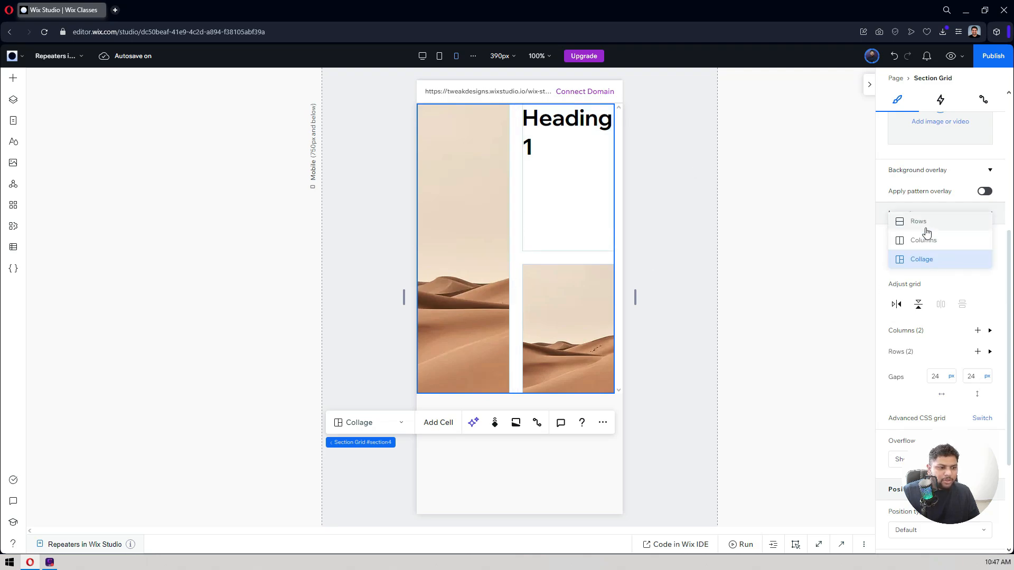
pyautogui.click(772, 290)
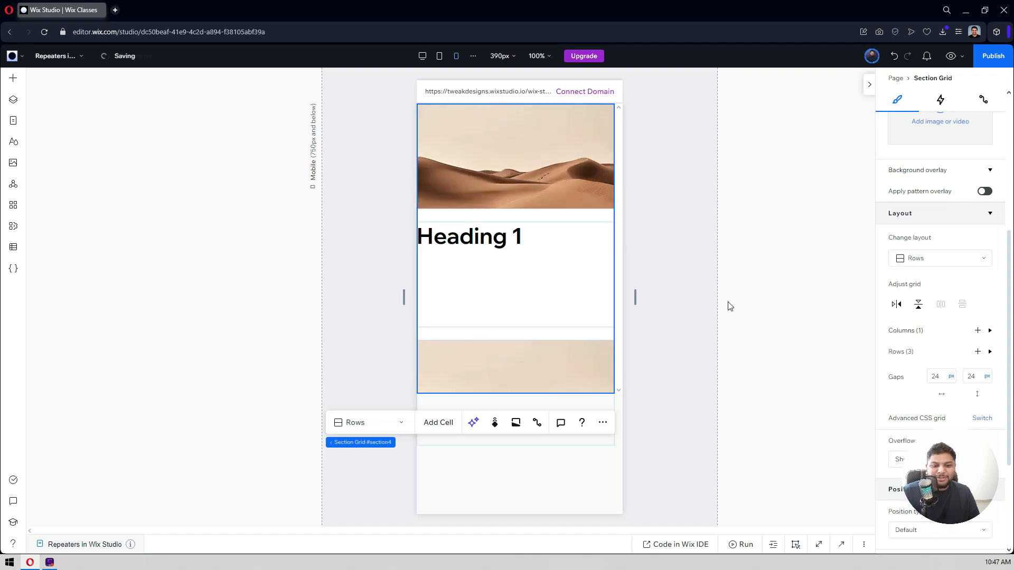
pyautogui.click(438, 58)
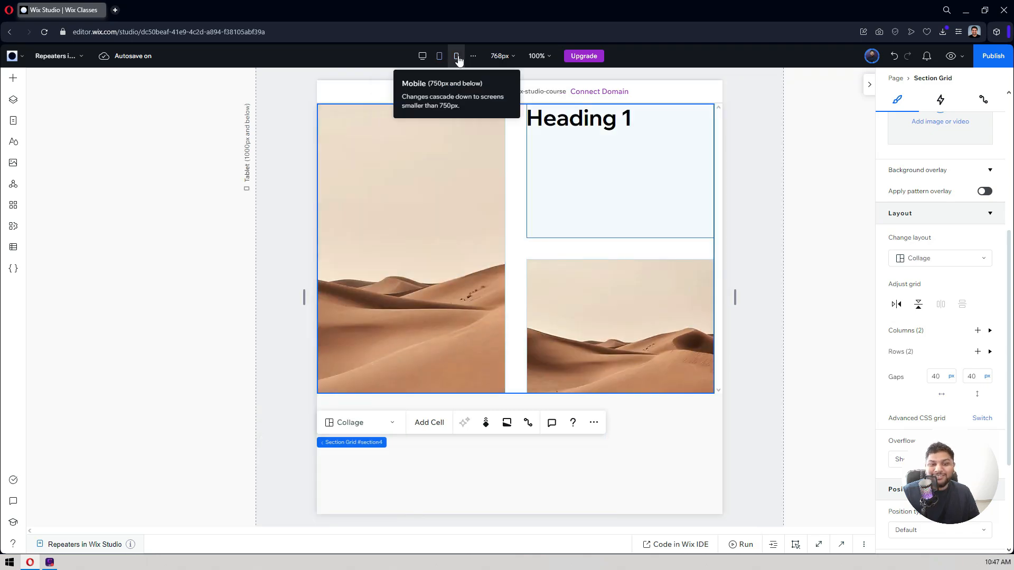
pyautogui.click(457, 58)
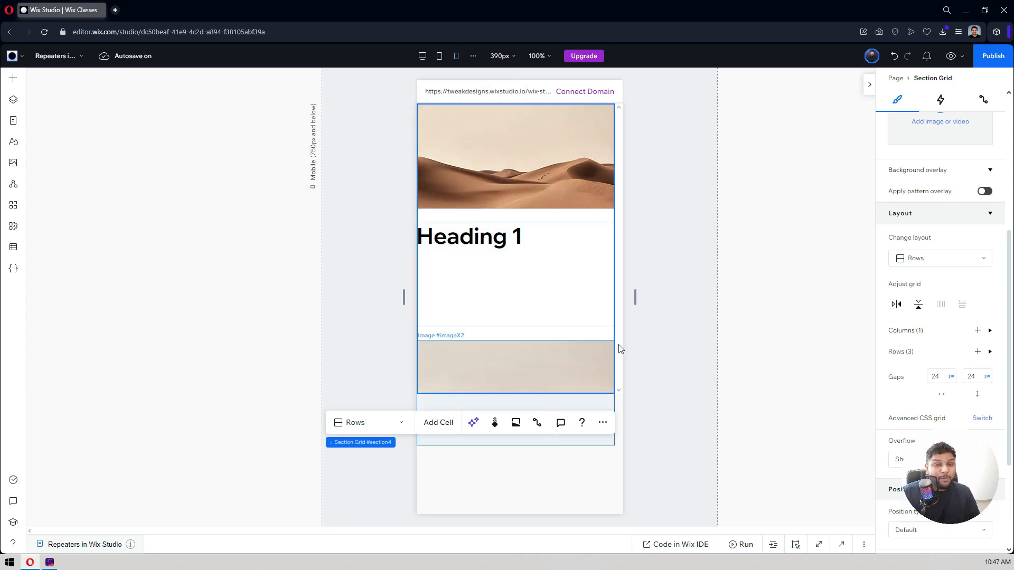
# At the desktop breakpoint, fill the heading cell's background with the pale peach theme color
pyautogui.click(442, 56)
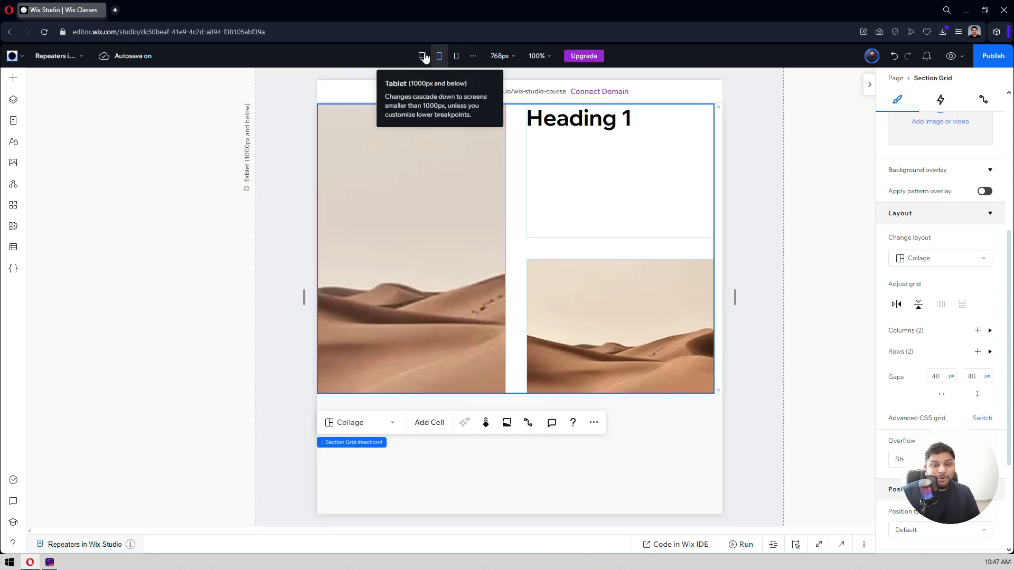
pyautogui.click(422, 55)
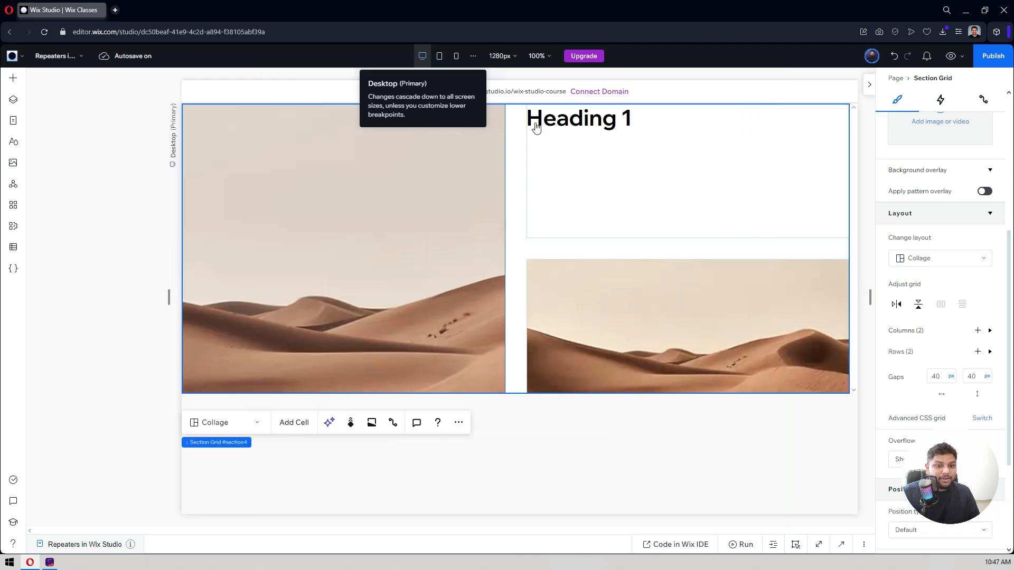
pyautogui.click(662, 195)
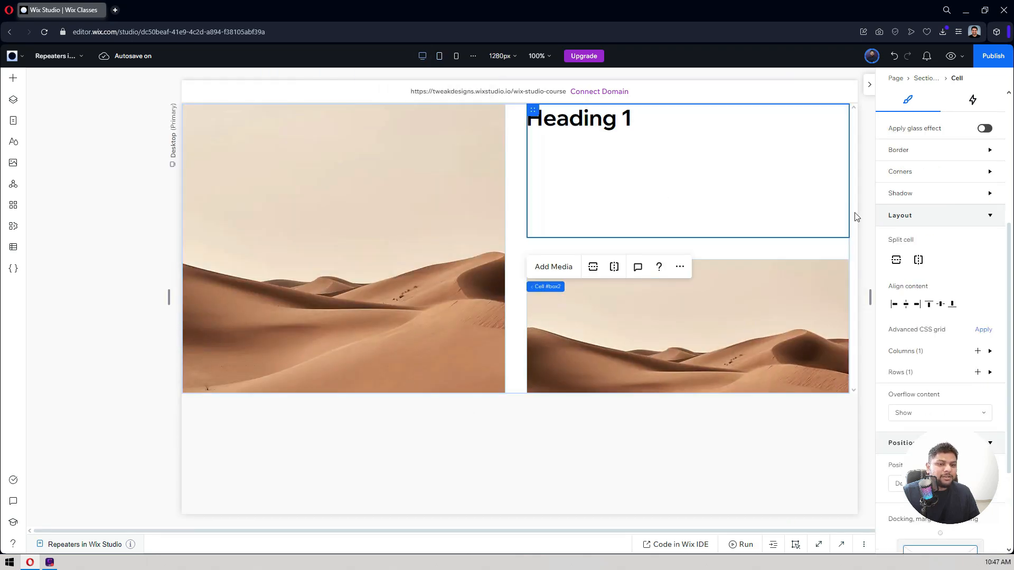
pyautogui.scroll(-3, 929, 266)
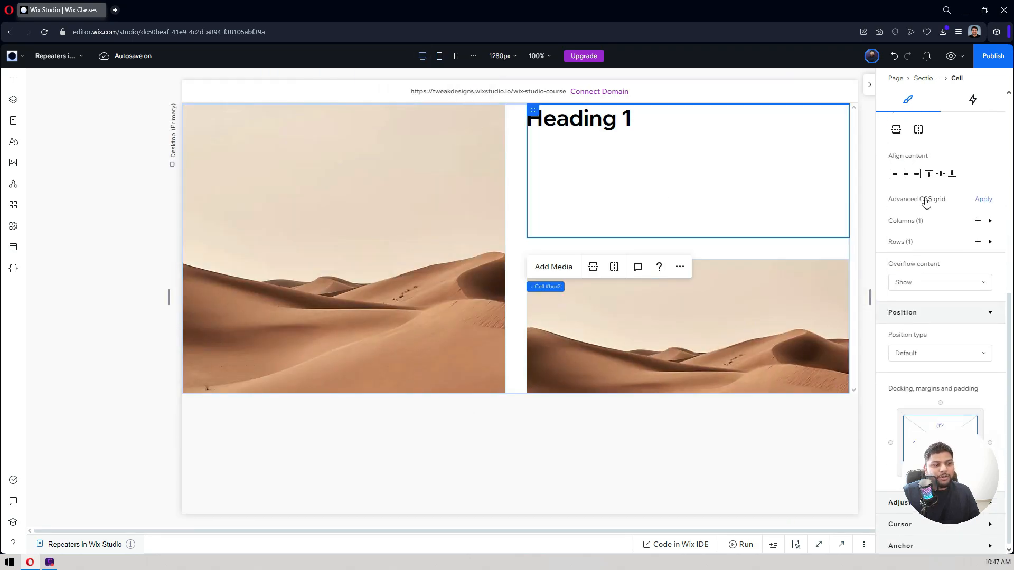
pyautogui.scroll(5, 926, 199)
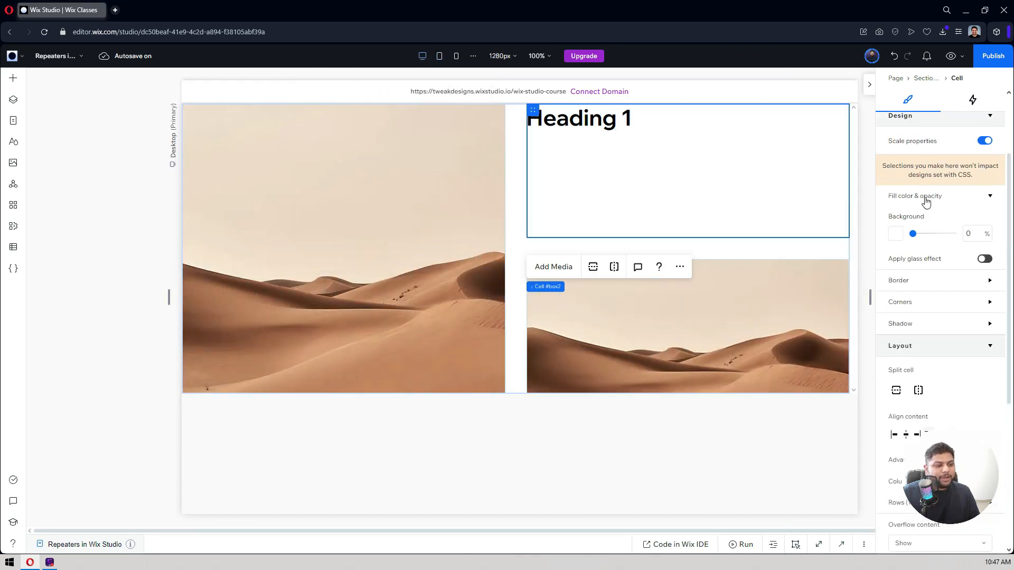
pyautogui.click(896, 234)
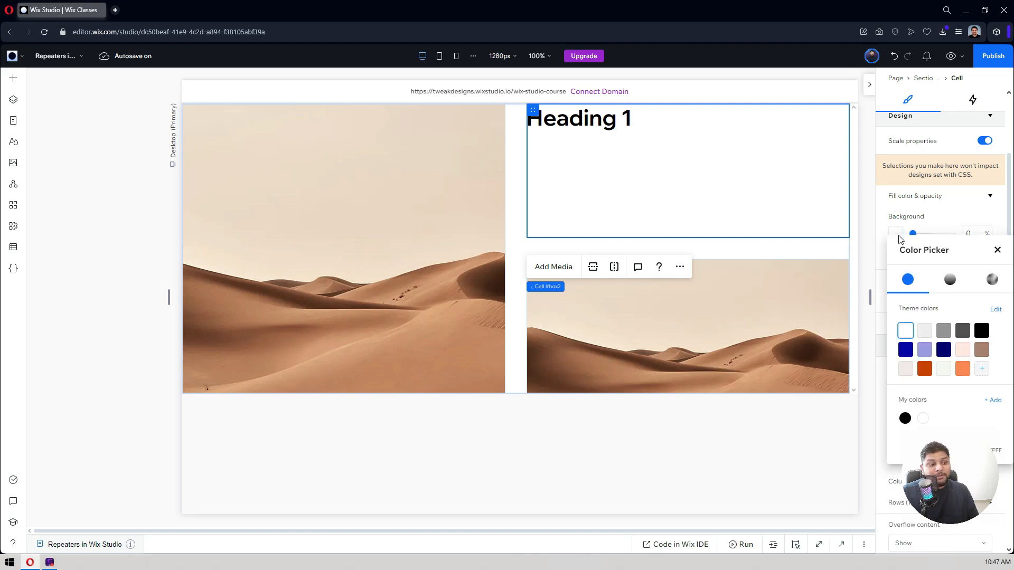
pyautogui.click(963, 349)
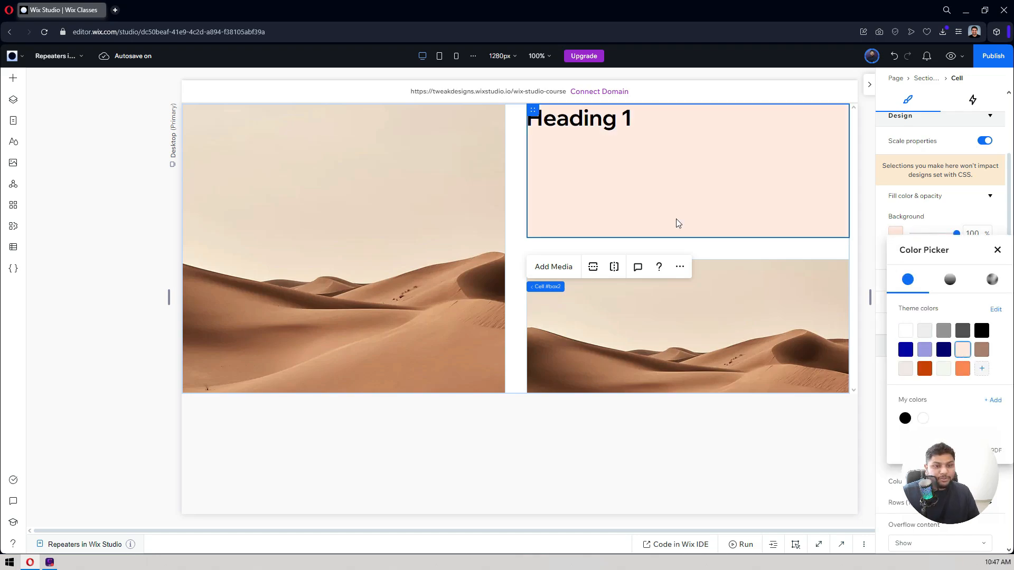
# At the mobile breakpoint, change the heading cell's background to the dark navy theme color
pyautogui.click(456, 55)
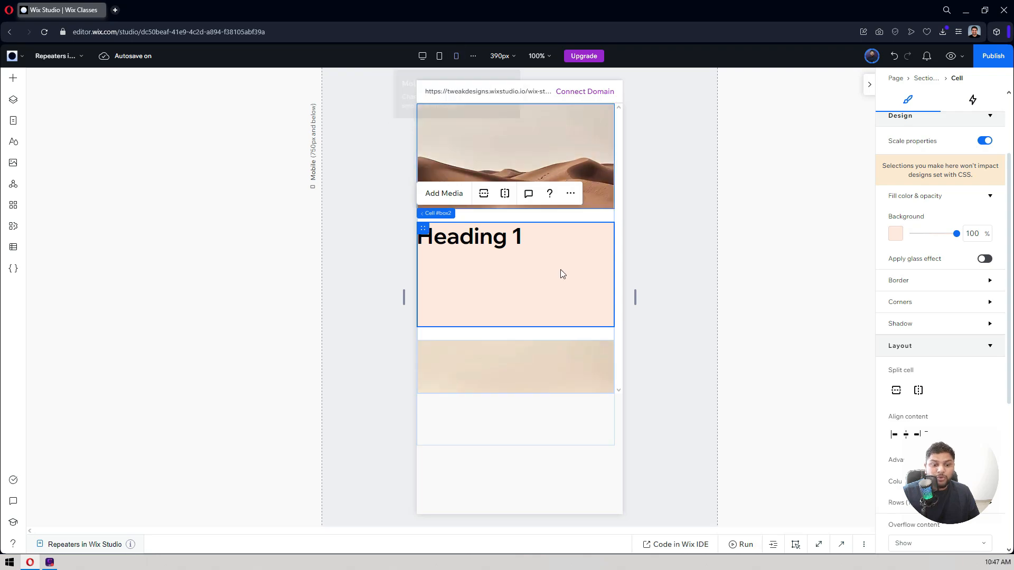
pyautogui.click(893, 236)
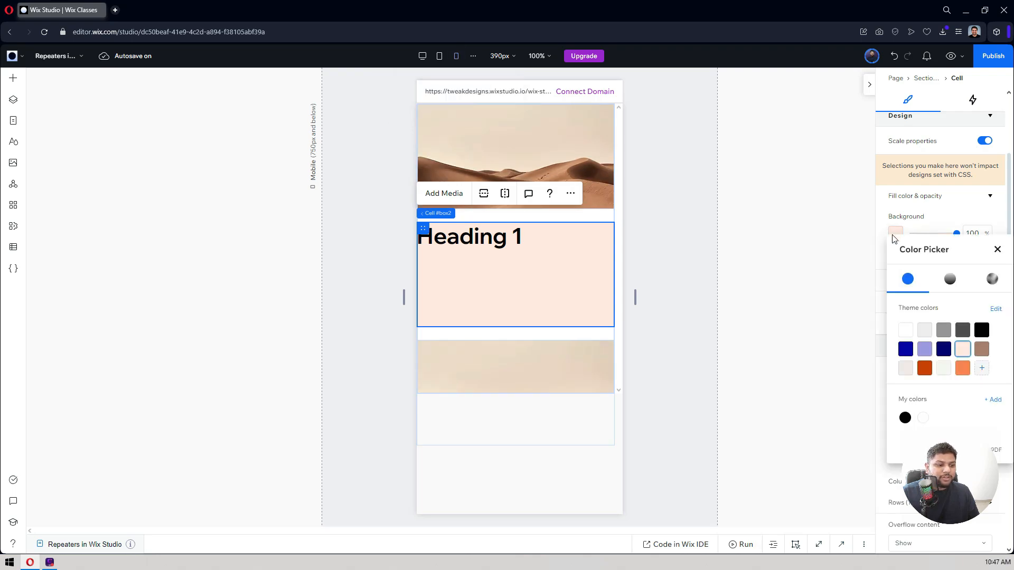
pyautogui.click(944, 350)
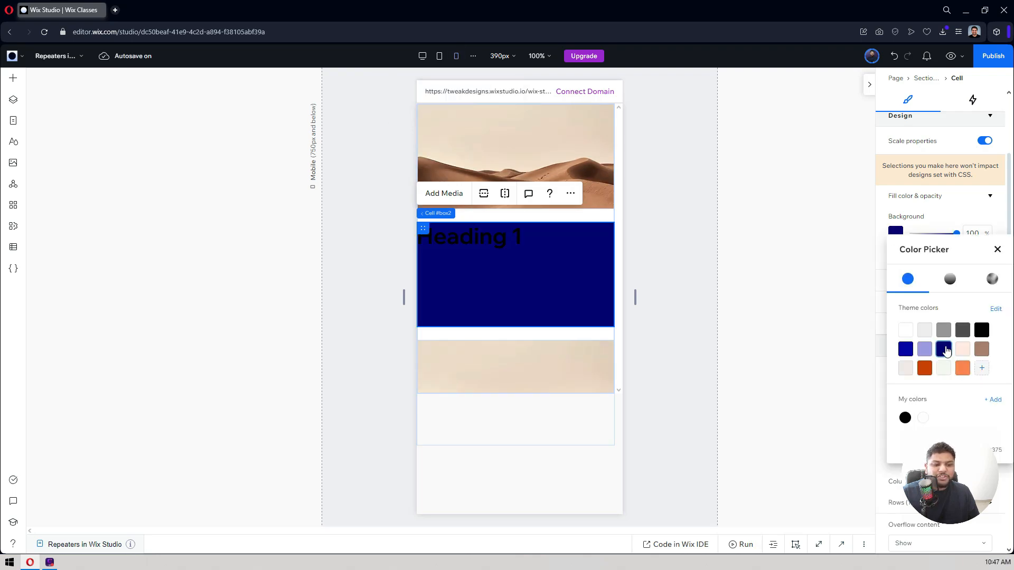
pyautogui.click(702, 206)
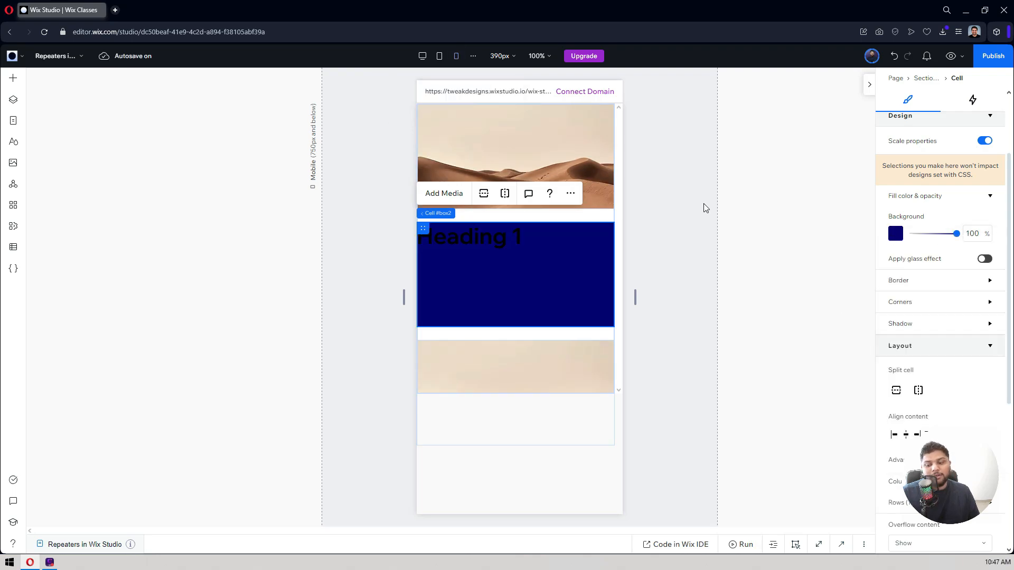
# Compare the heading cell's background color between the desktop and mobile breakpoints, ending at the desktop breakpoint
pyautogui.click(422, 56)
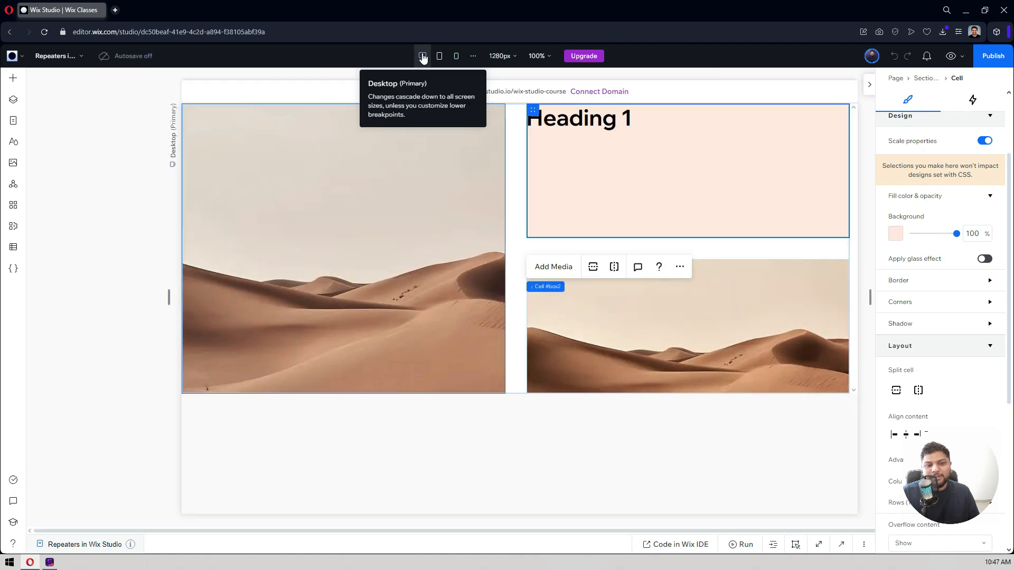
pyautogui.click(458, 56)
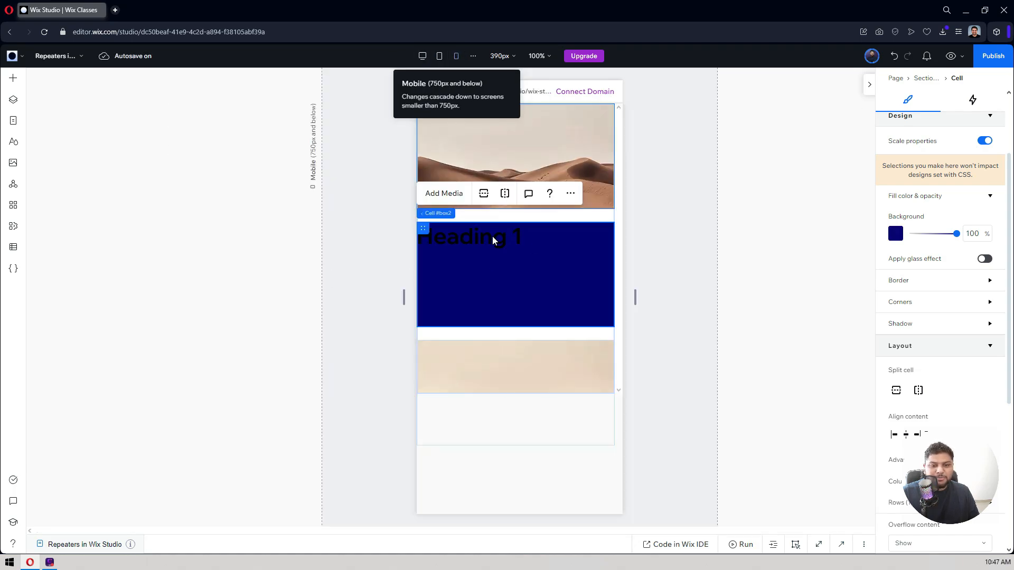
pyautogui.click(423, 56)
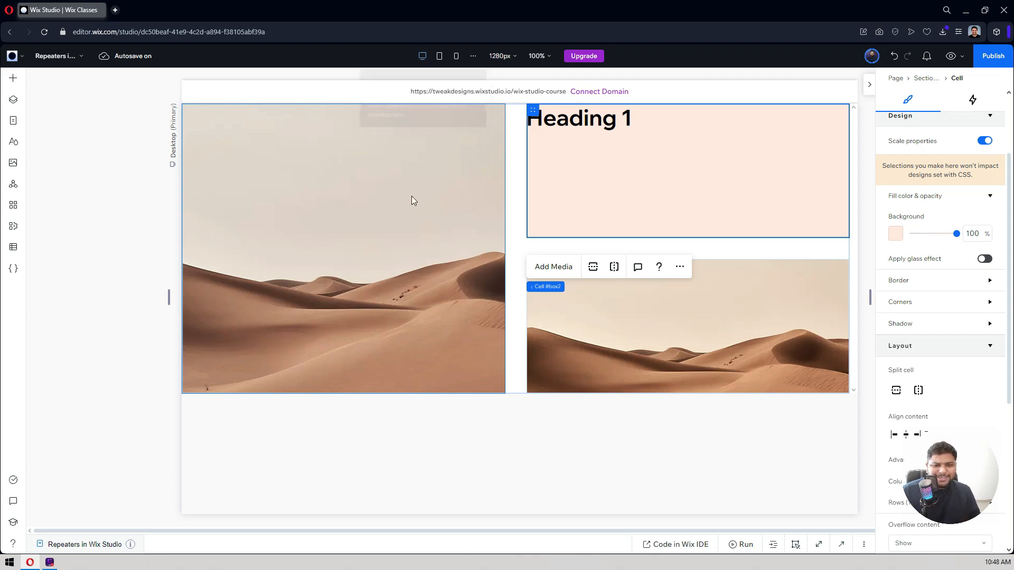
# Select the section grid and browse the preset Section Grids layouts among the Layout Tools elements
pyautogui.click(518, 154)
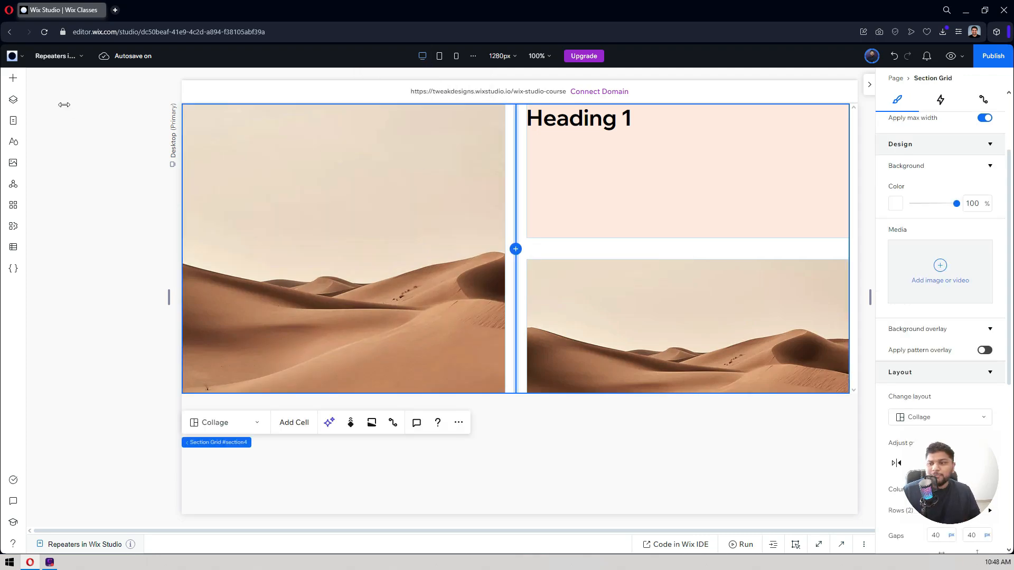
pyautogui.click(23, 79)
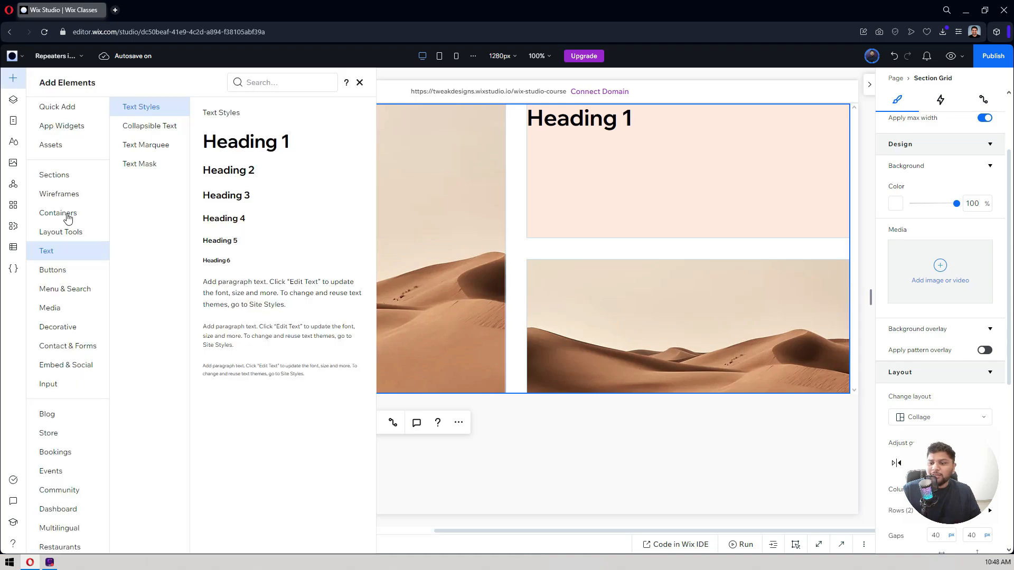
pyautogui.click(72, 231)
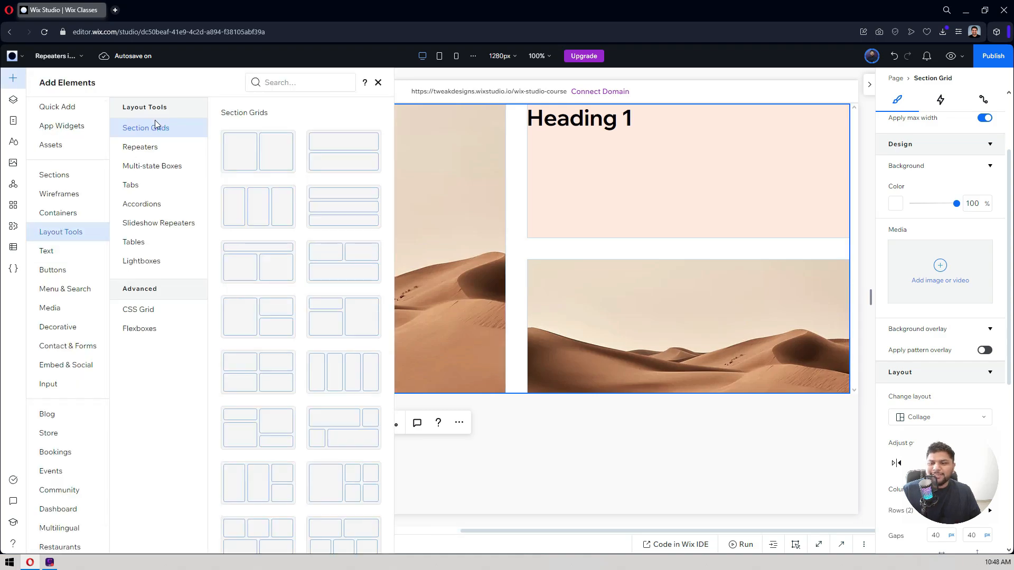
pyautogui.scroll(-2, 298, 159)
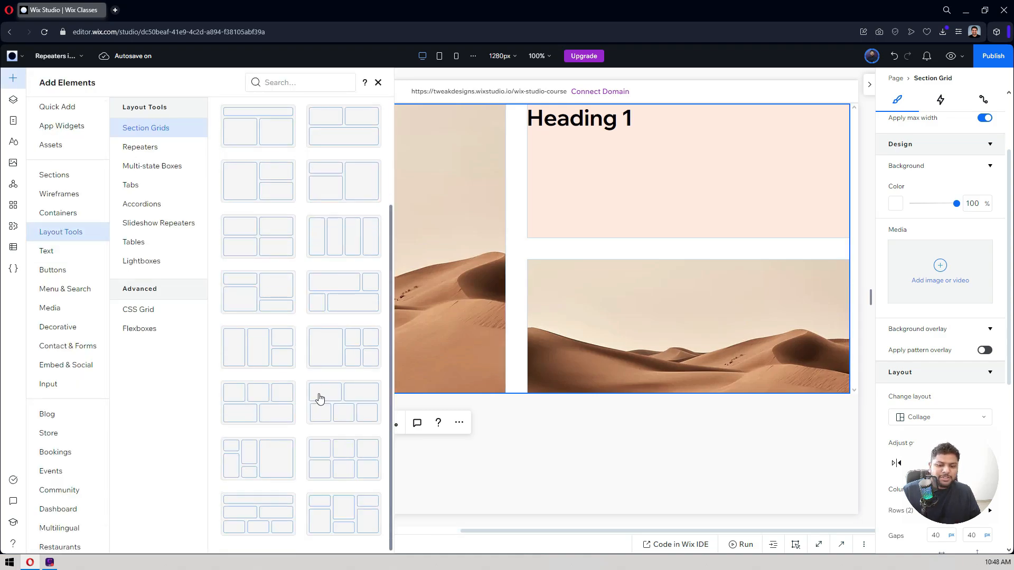